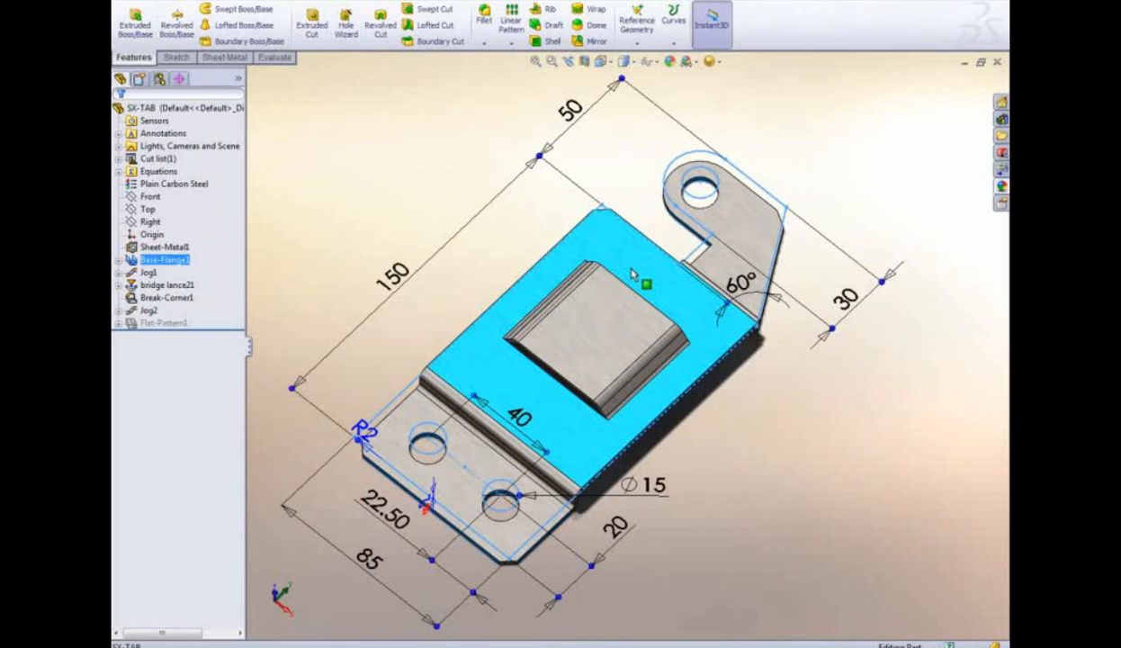
- Open the base flange's sketch for editing, face it straight on, and reattach the 50 mm tab height dimension to the tab hole's centre
{"action": "left_click_drag", "start_coordinate": [621, 81], "coordinate": [612, 144]}
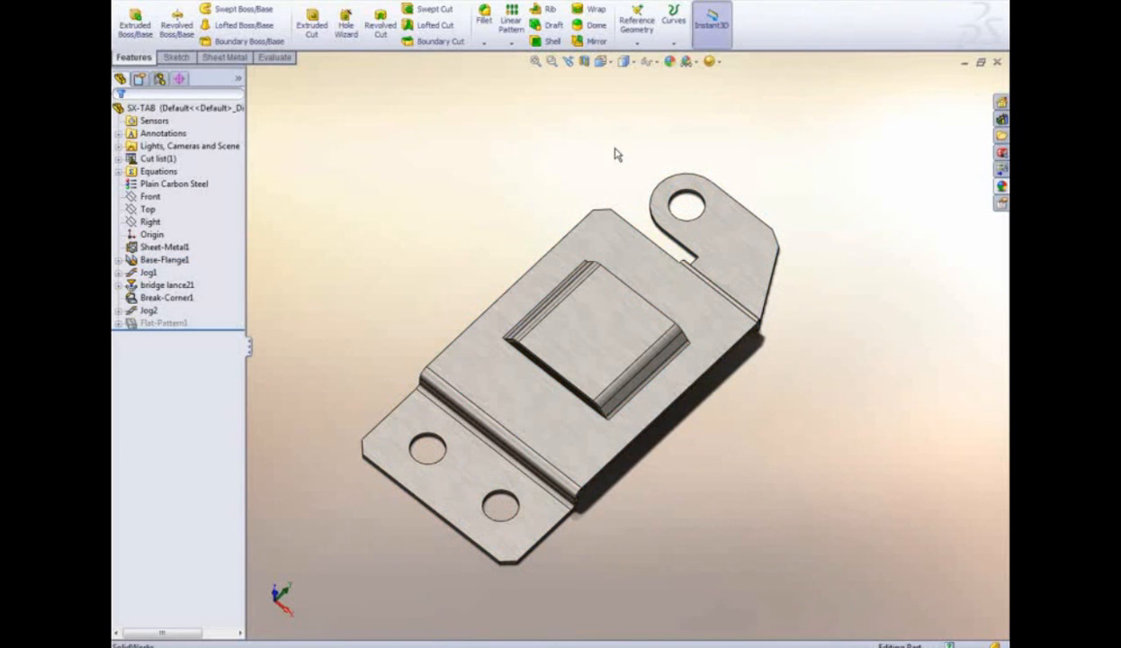
{"action": "left_click", "coordinate": [617, 258]}
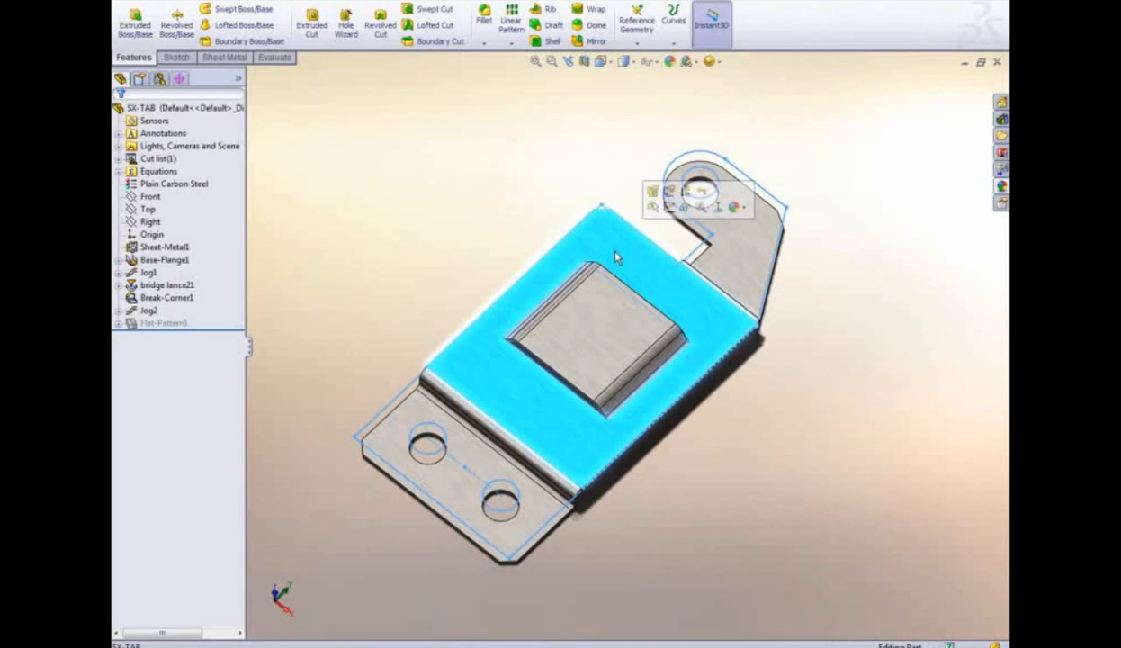
{"action": "left_click", "coordinate": [668, 207]}
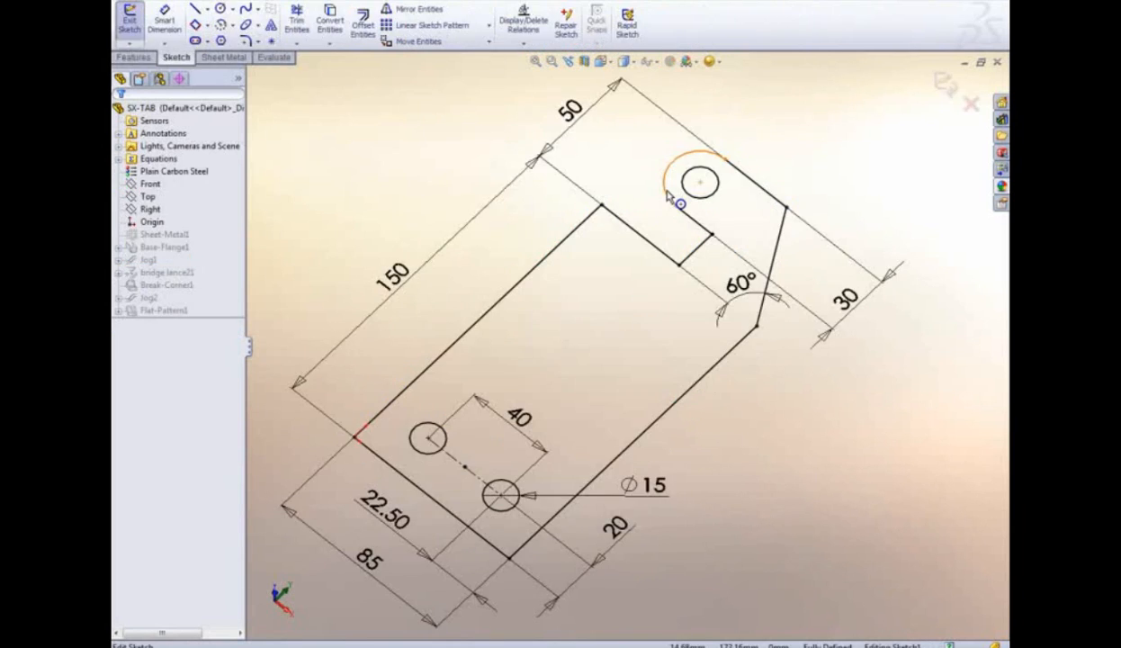
{"action": "key", "text": "ctrl+8"}
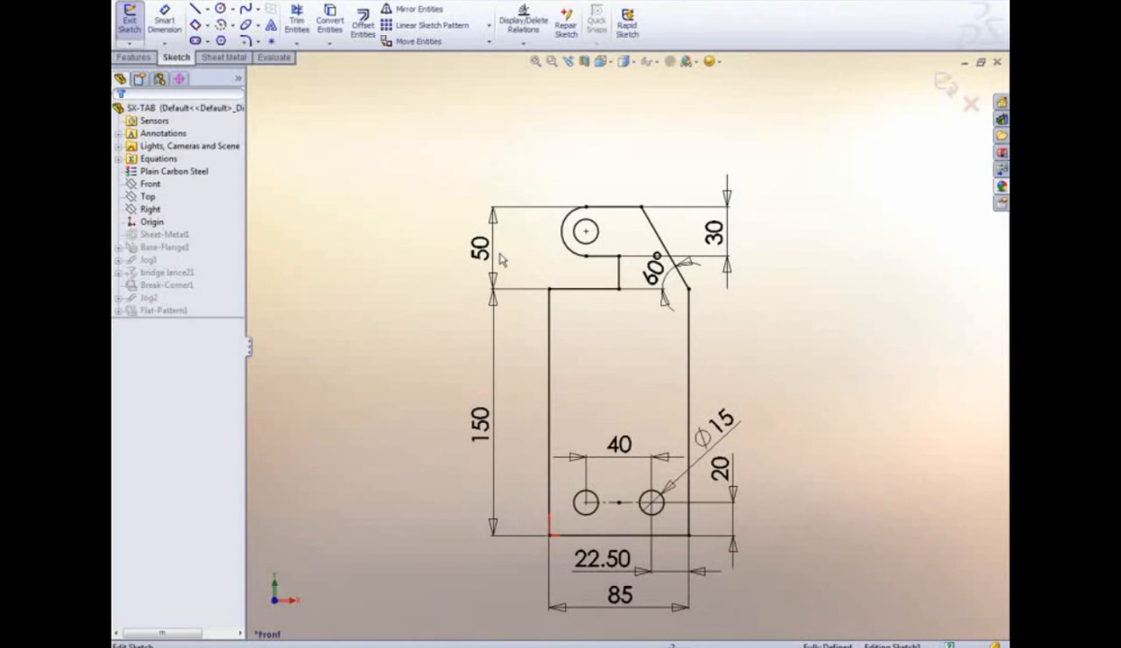
{"action": "left_click", "coordinate": [490, 256]}
{"action": "left_click_drag", "start_coordinate": [584, 210], "coordinate": [586, 232]}
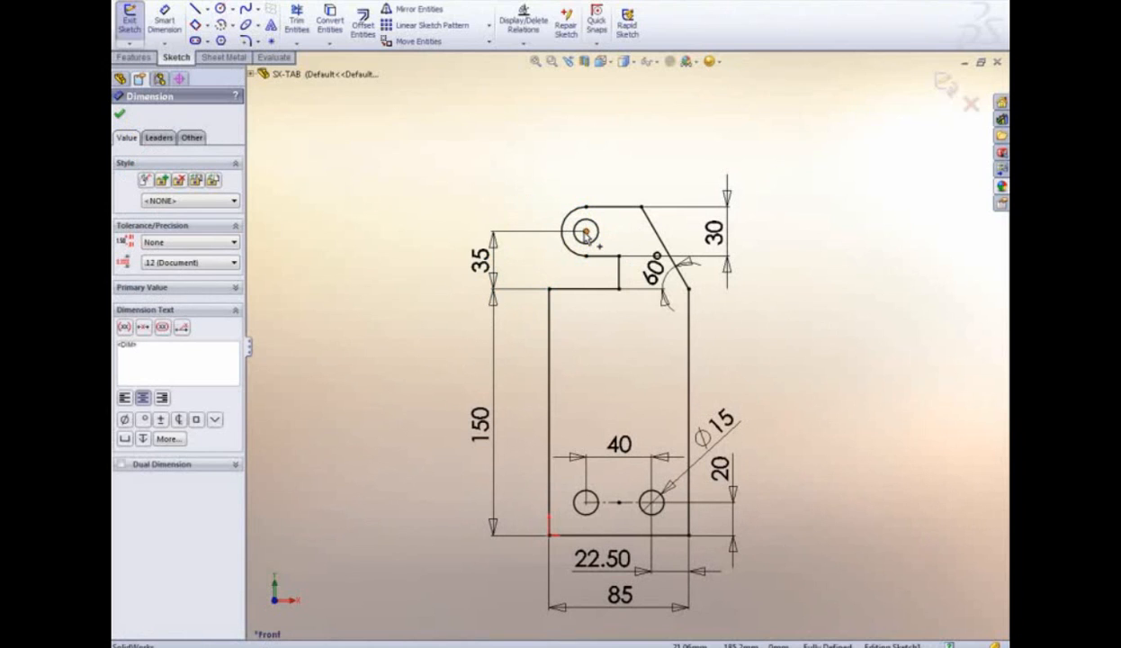
{"action": "left_click", "coordinate": [488, 172]}
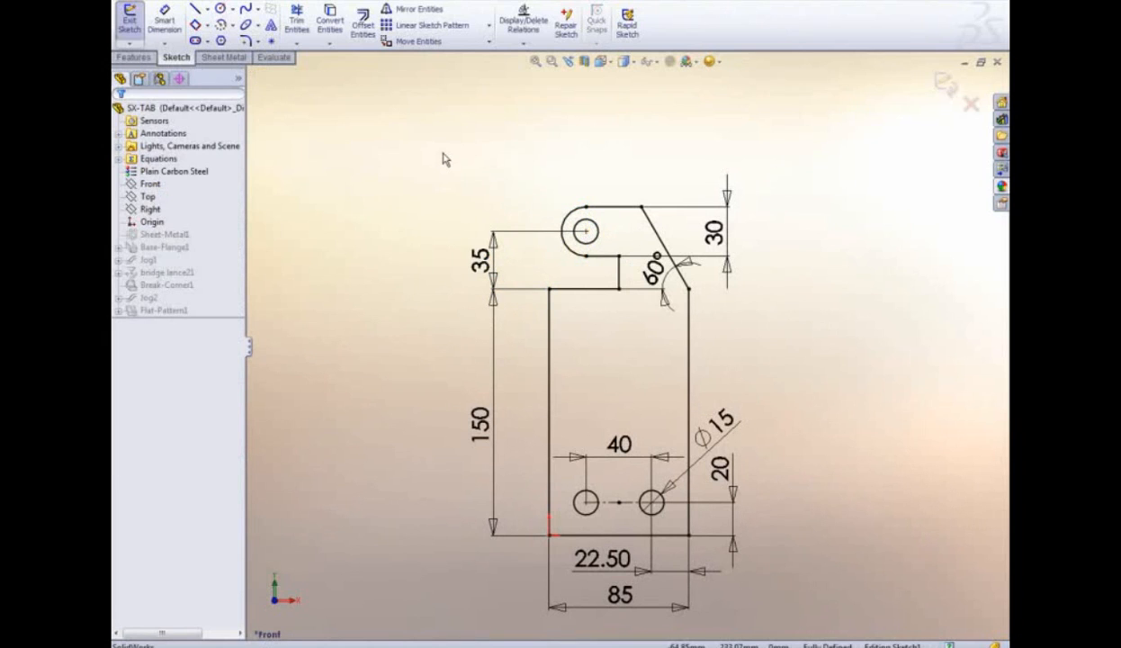
- Dimension the horizontal distance from the plate's long left edge to the tab hole's centre, leaving the dimension driving
{"action": "key", "text": "s"}
{"action": "left_click", "coordinate": [477, 196]}
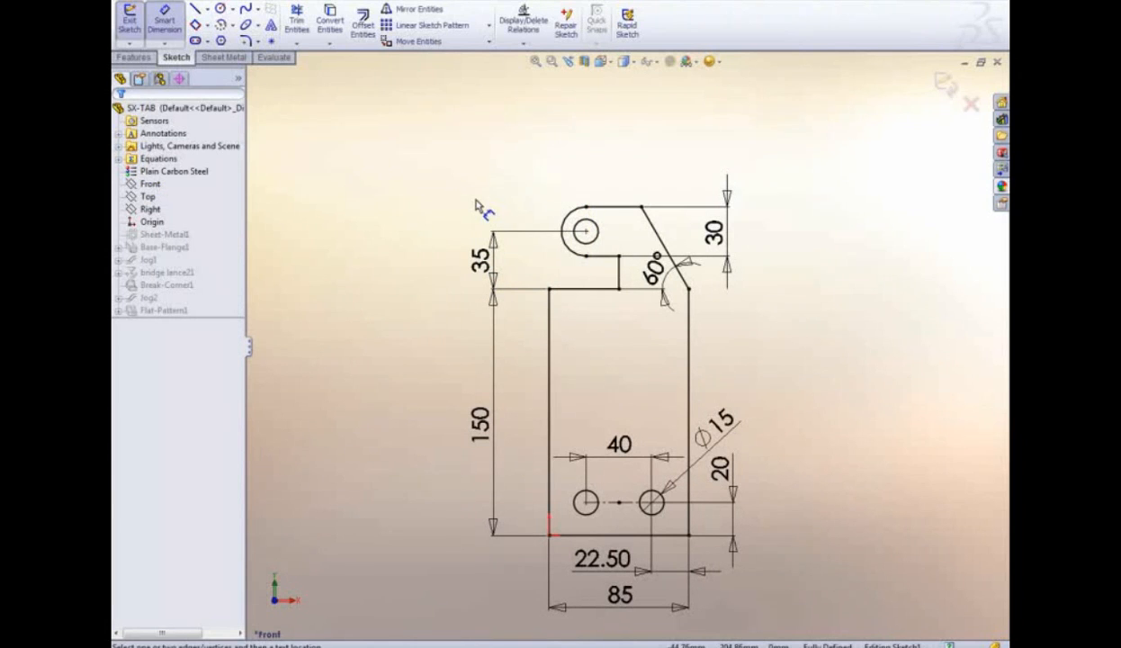
{"action": "left_click", "coordinate": [550, 324]}
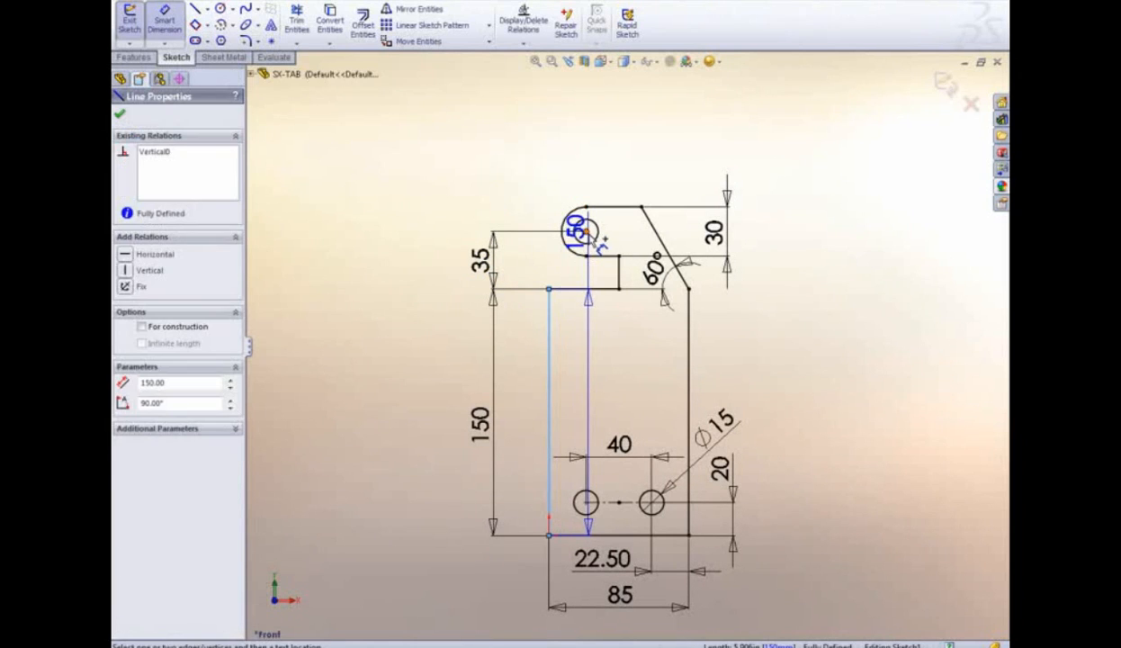
{"action": "left_click", "coordinate": [585, 234]}
{"action": "left_click", "coordinate": [491, 169]}
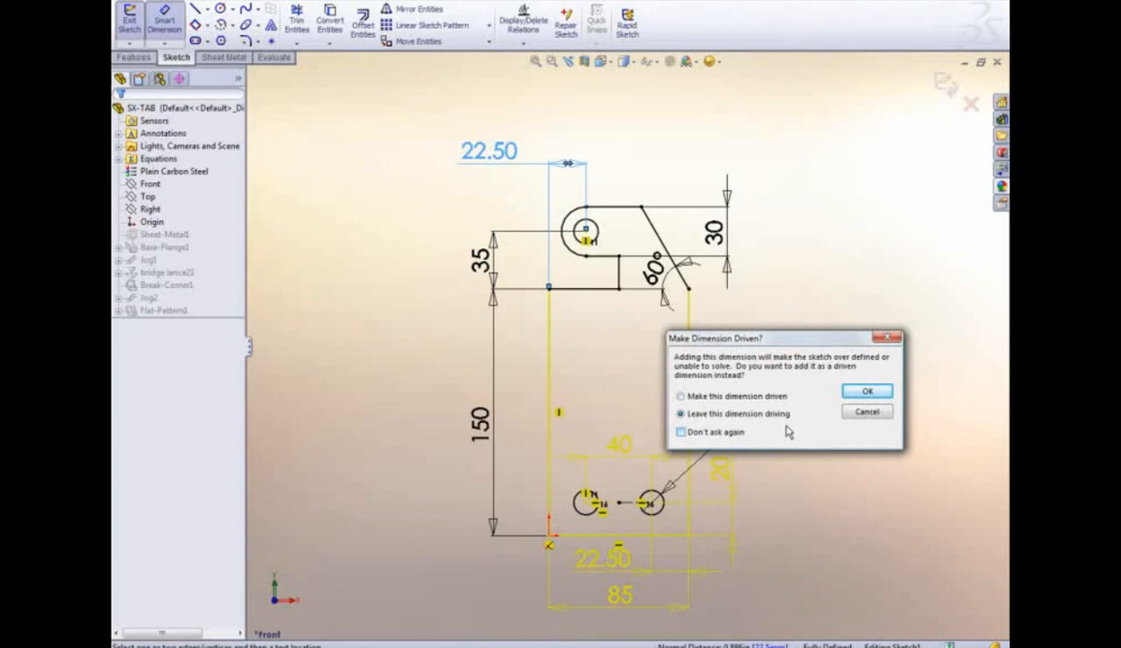
{"action": "left_click", "coordinate": [853, 391]}
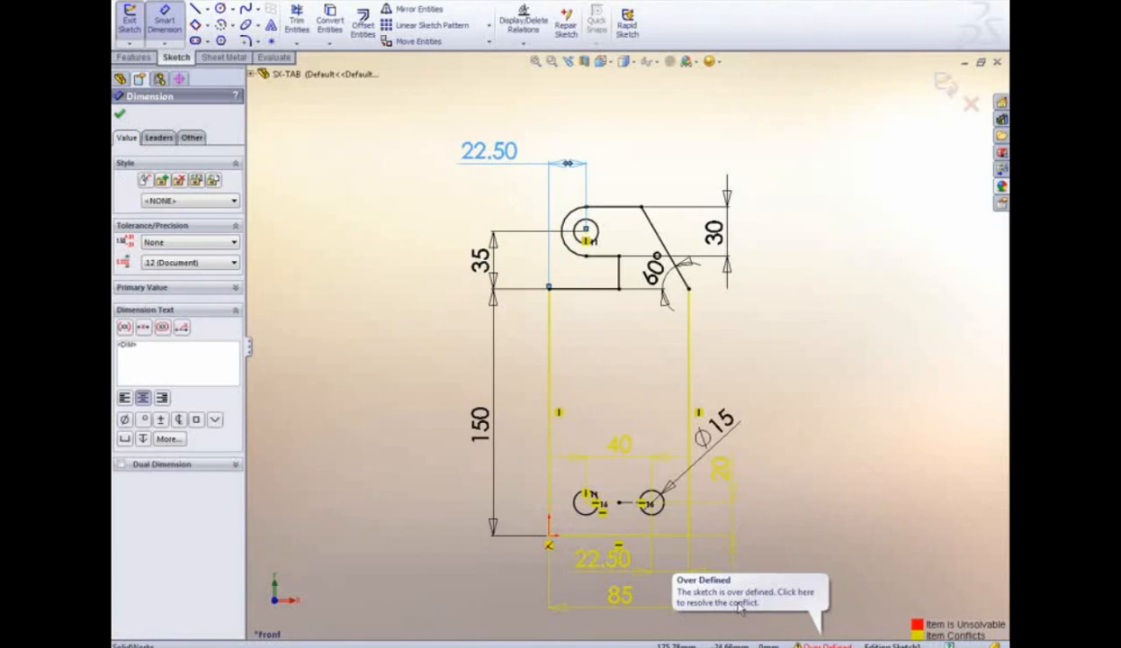
- Resolve the over-defined sketch by diagnosing it in SketchXpert and accepting the solution that deletes the Vertical11 relation between the hole centres
{"action": "left_click", "coordinate": [804, 609]}
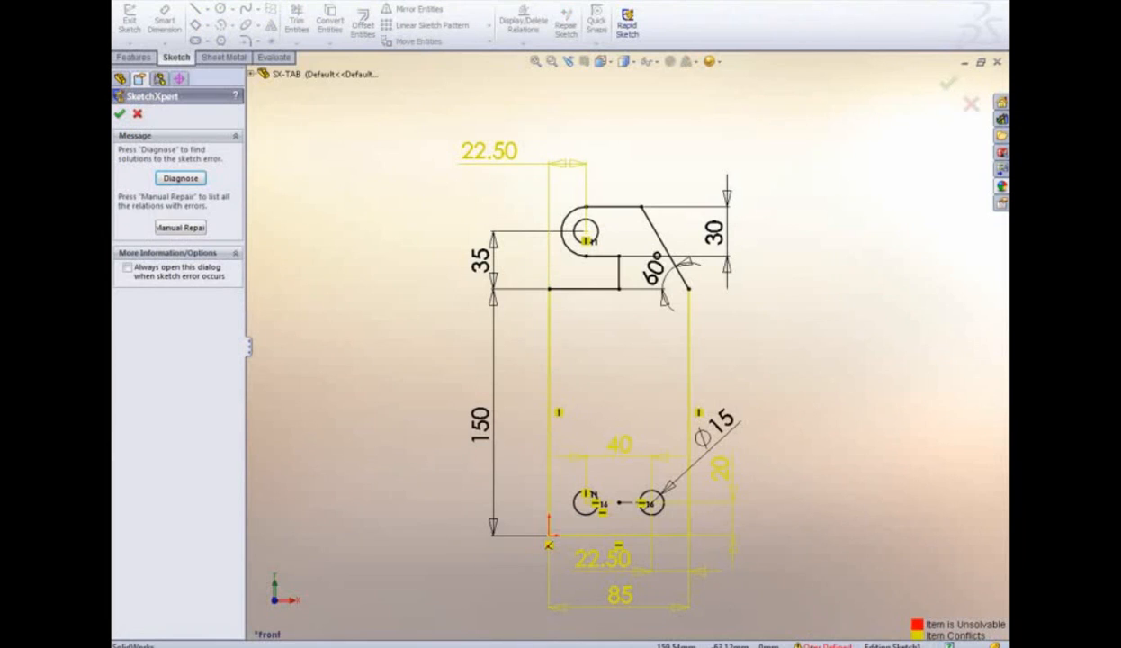
{"action": "left_click", "coordinate": [181, 179]}
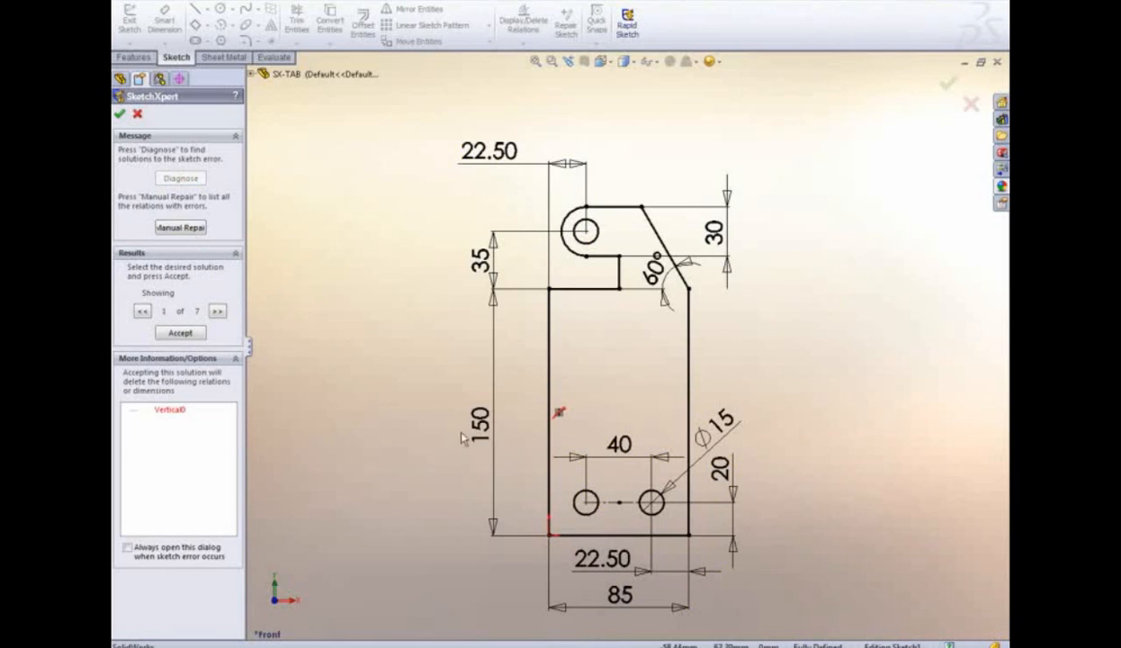
{"action": "left_click", "coordinate": [217, 311]}
{"action": "left_click", "coordinate": [217, 311]}
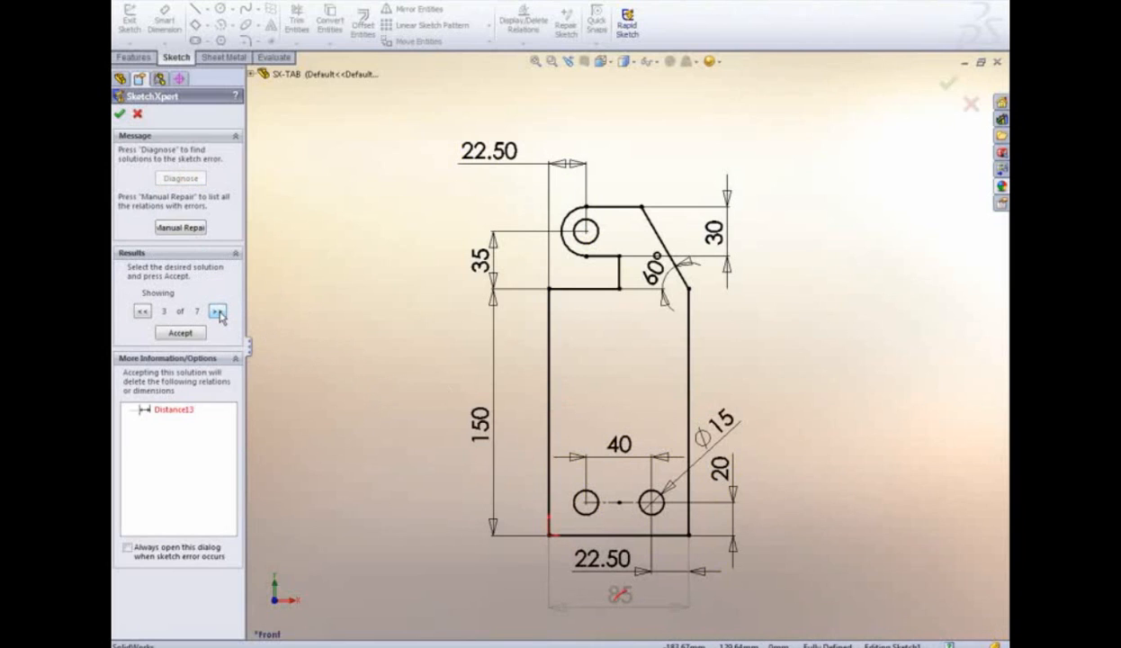
{"action": "left_click", "coordinate": [217, 311]}
{"action": "left_click", "coordinate": [216, 311]}
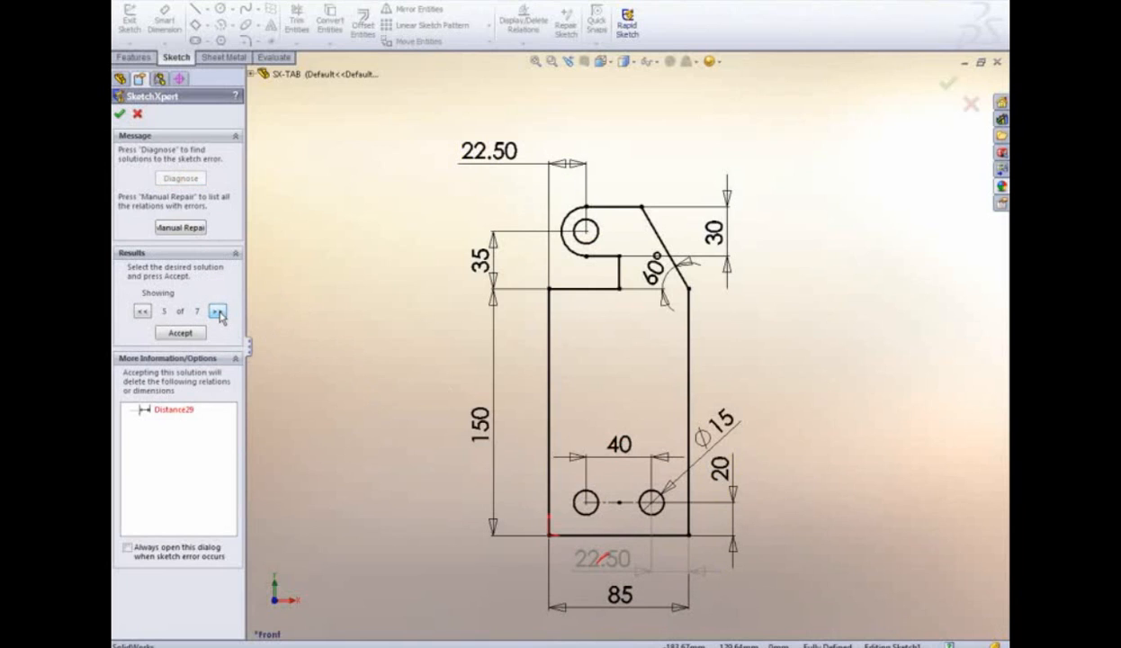
{"action": "left_click", "coordinate": [217, 312]}
{"action": "left_click", "coordinate": [217, 311]}
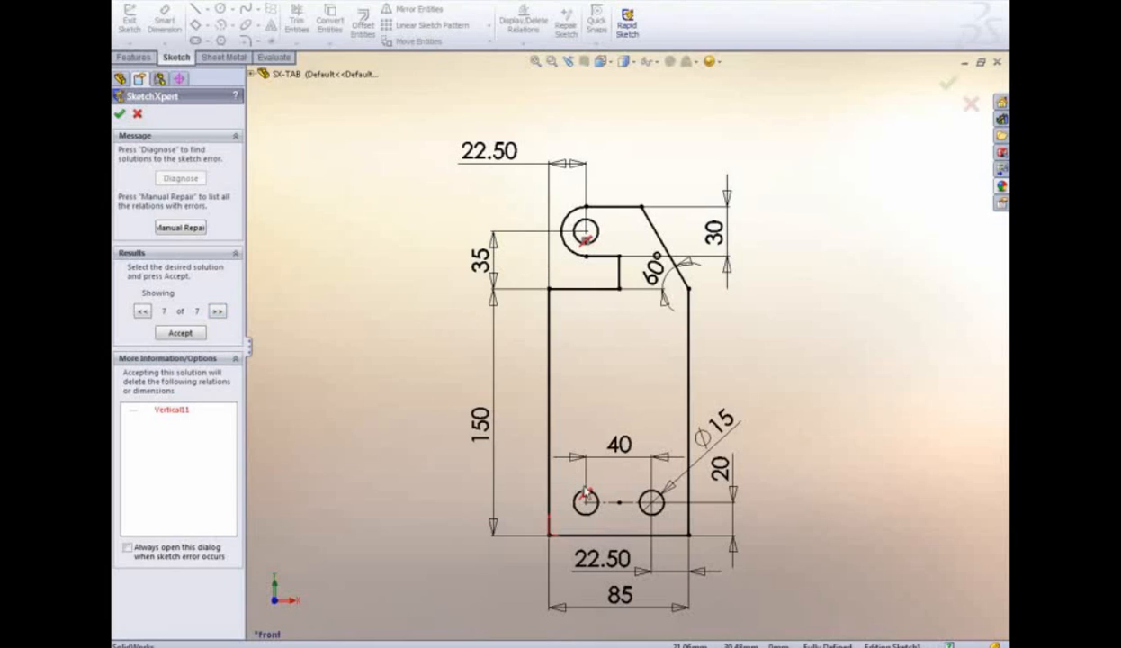
{"action": "left_click", "coordinate": [189, 334]}
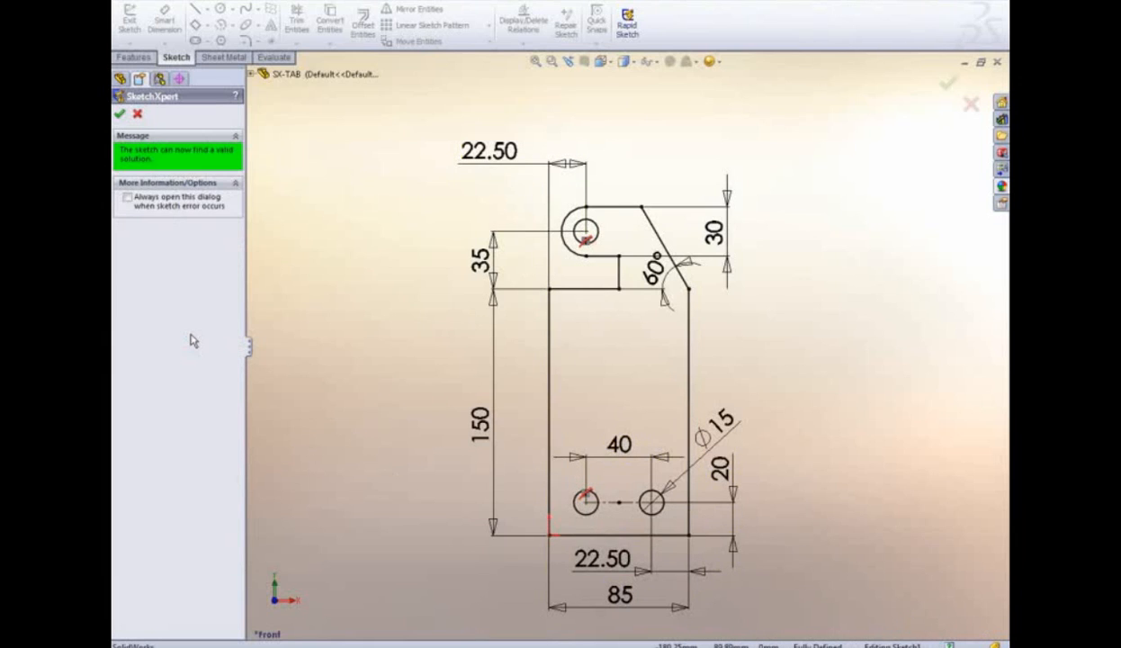
{"action": "left_click", "coordinate": [119, 113]}
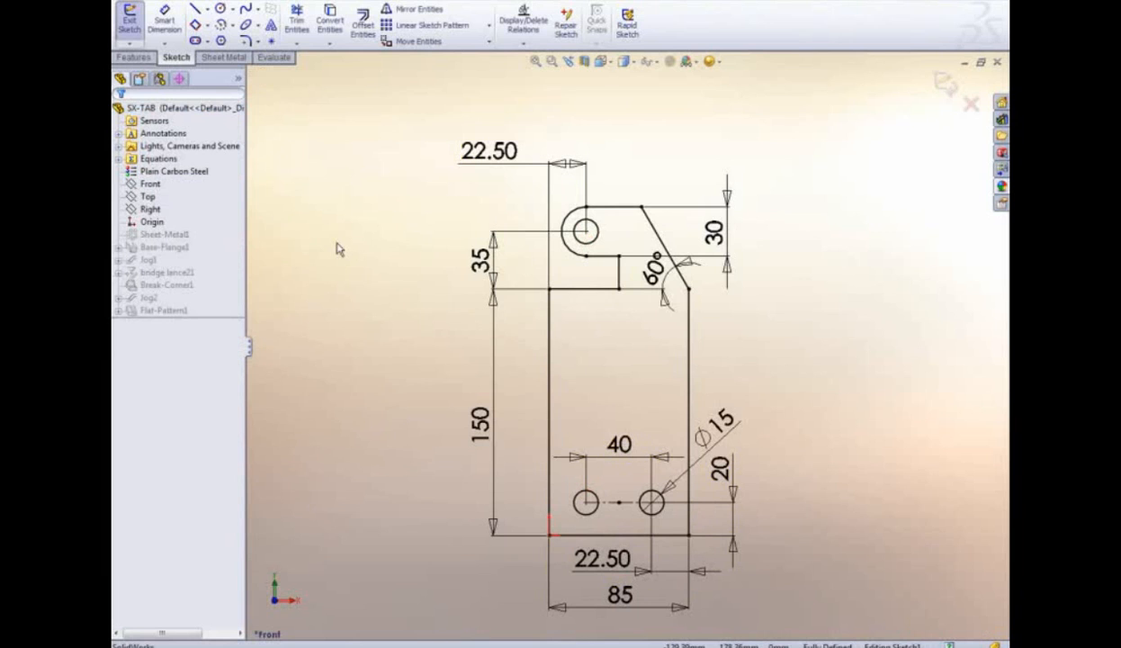
- Dimension the horizontal distance from the plate's long left edge to the tab's short vertical edge, leaving the dimension driving
{"action": "key", "text": "s"}
{"action": "left_click", "coordinate": [367, 286]}
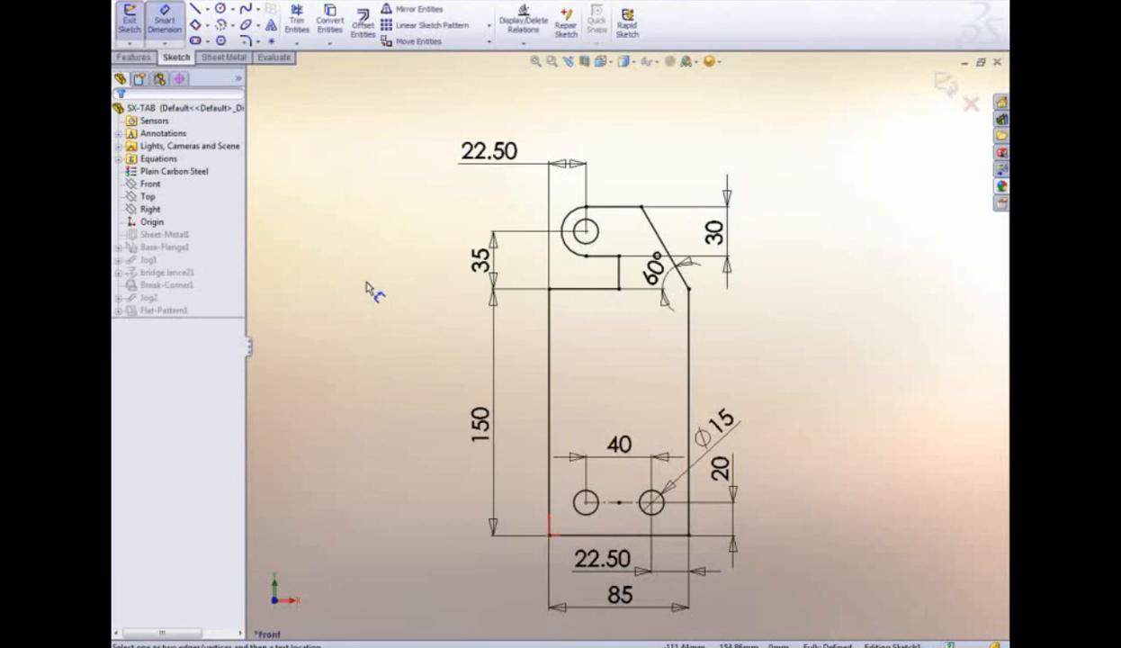
{"action": "left_click", "coordinate": [549, 328]}
{"action": "left_click", "coordinate": [619, 272]}
{"action": "left_click", "coordinate": [591, 131]}
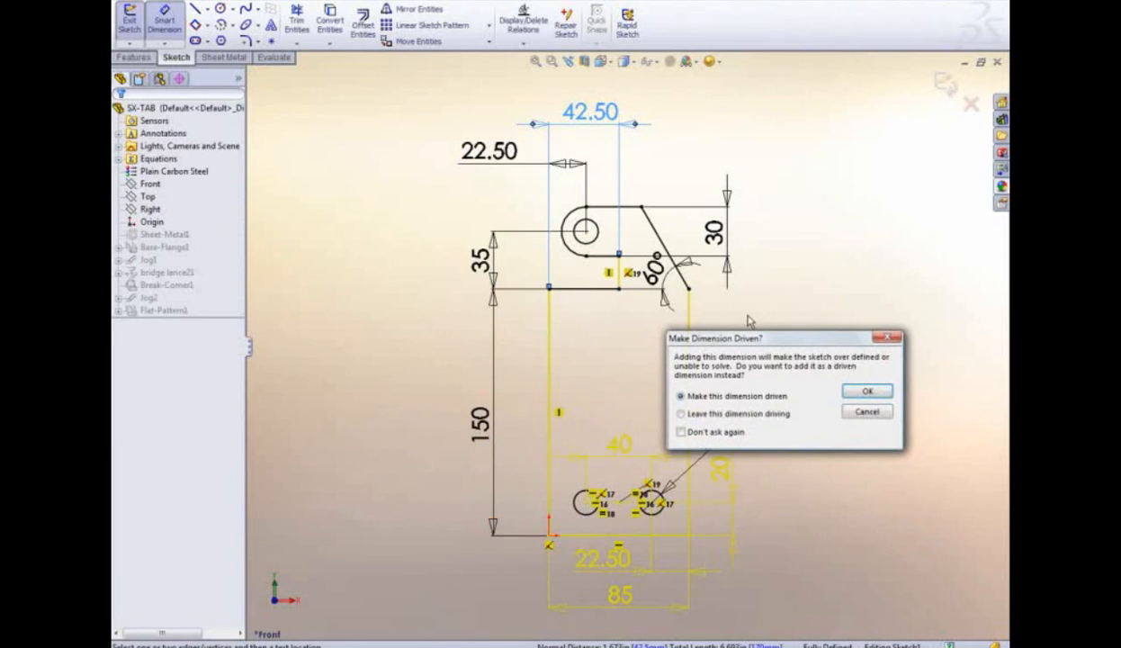
{"action": "left_click", "coordinate": [867, 390]}
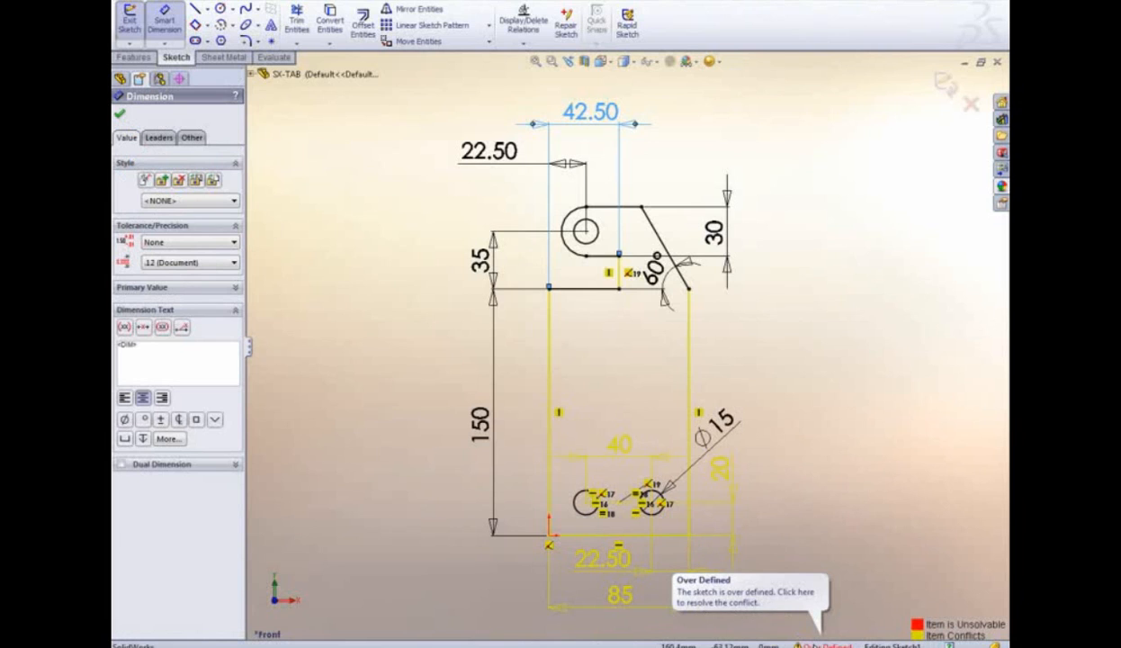
- Diagnose the sketch conflict in SketchXpert and accept the solution that deletes the Coincident19 relation
{"action": "left_click", "coordinate": [814, 645]}
{"action": "left_click", "coordinate": [191, 178]}
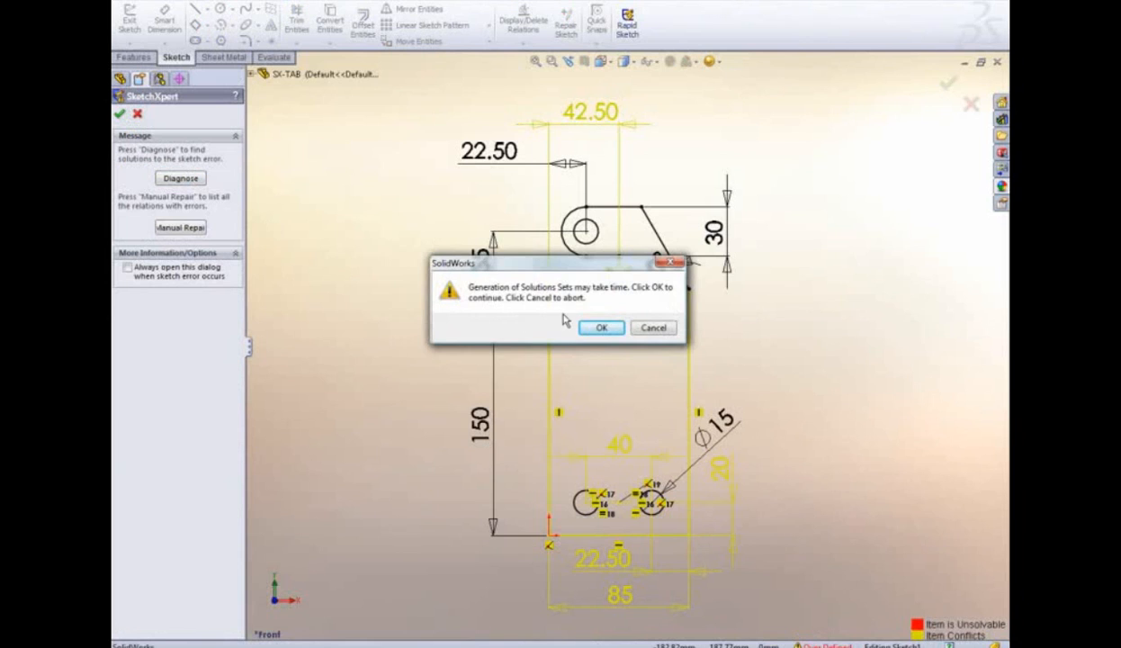
{"action": "left_click", "coordinate": [602, 328]}
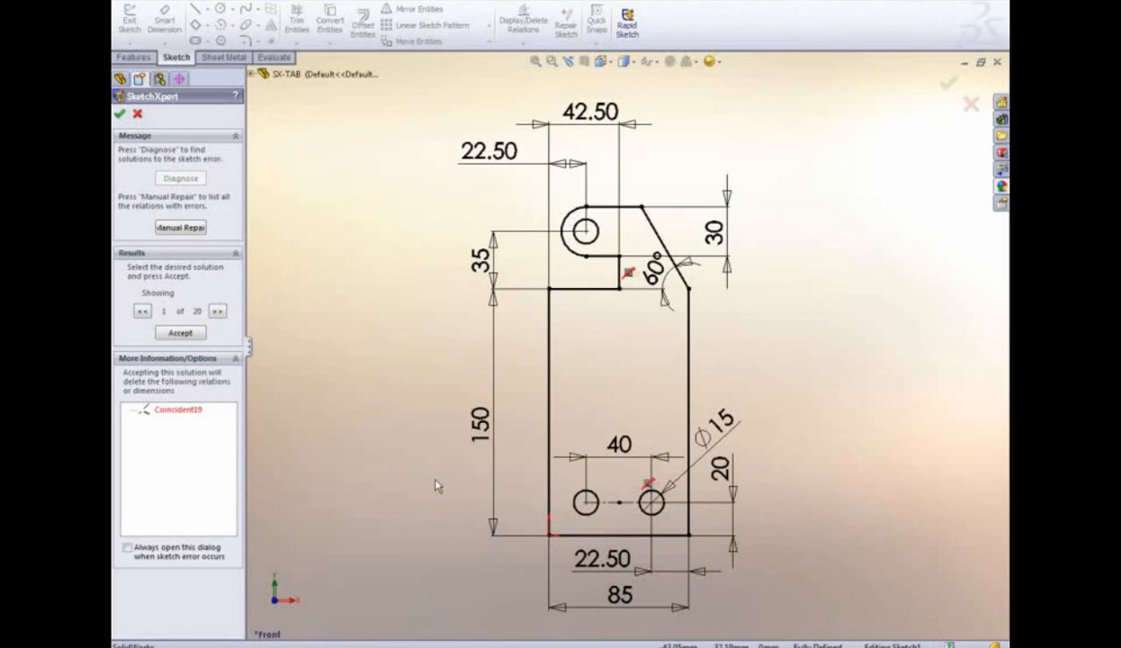
{"action": "left_click", "coordinate": [189, 410]}
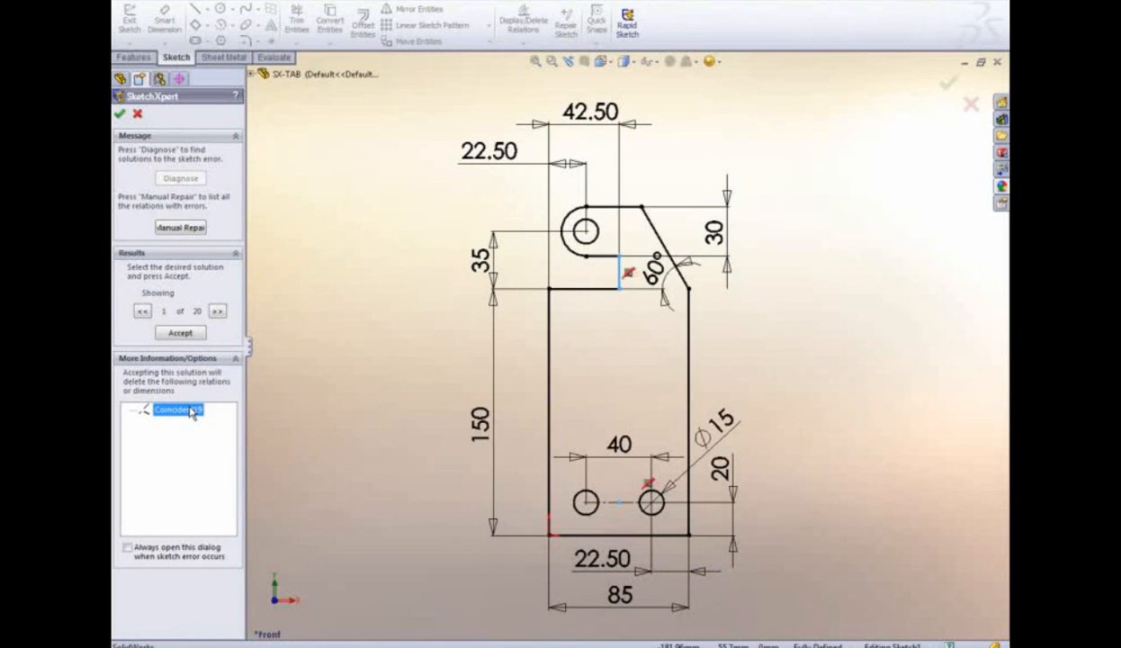
{"action": "left_click", "coordinate": [191, 336]}
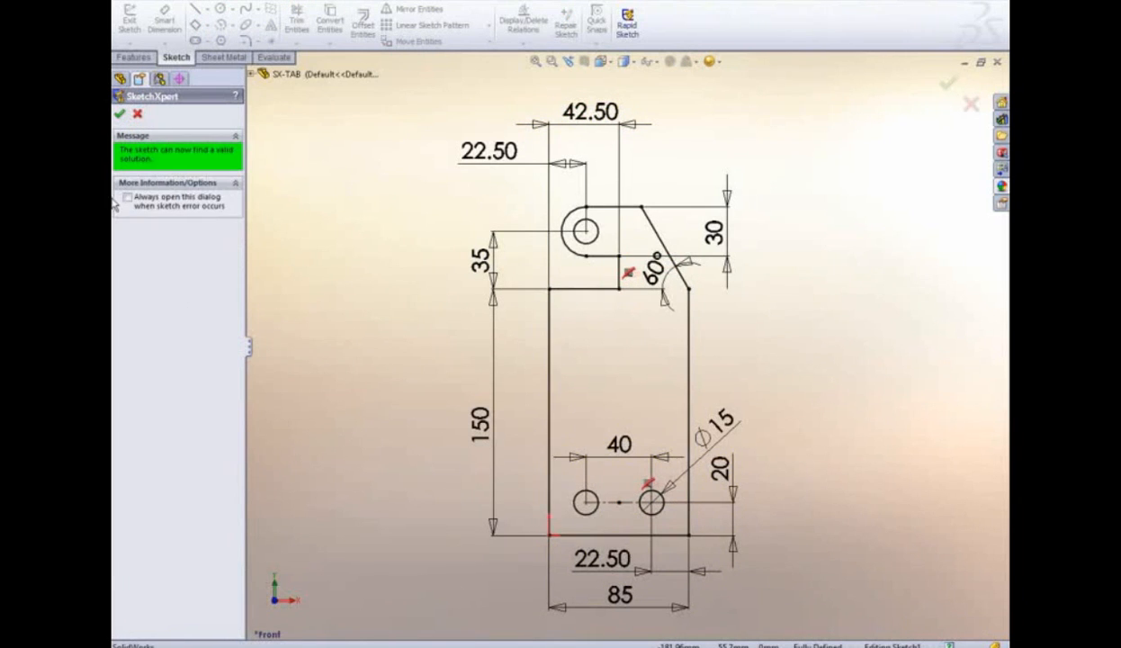
{"action": "left_click", "coordinate": [118, 113]}
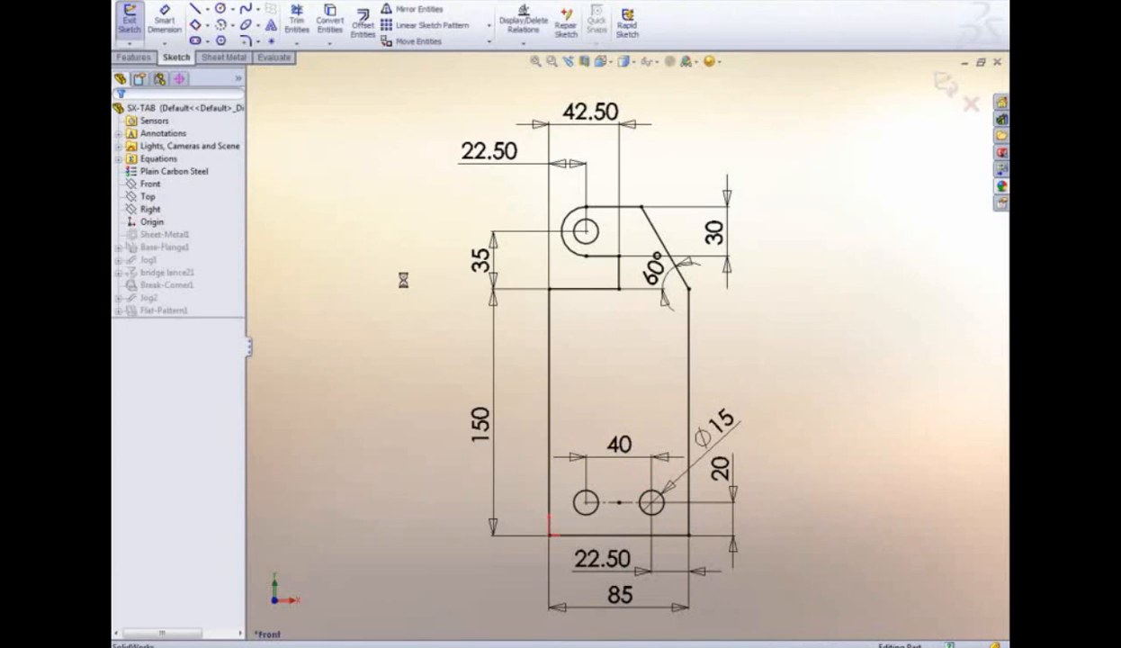
- Display the base flange's dimensions on the finished part and examine those locating the tab hole and the tab's short vertical edge
{"action": "left_click", "coordinate": [602, 322]}
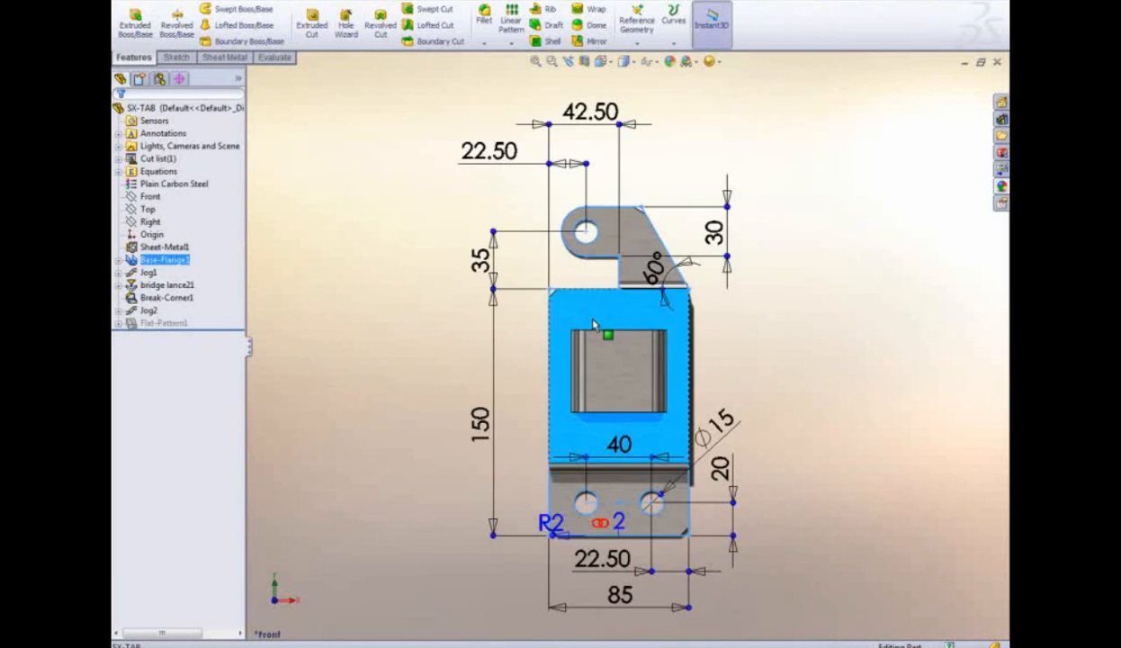
{"action": "left_click_drag", "start_coordinate": [588, 174], "coordinate": [537, 210]}
{"action": "left_click_drag", "start_coordinate": [493, 241], "coordinate": [497, 263]}
{"action": "left_click_drag", "start_coordinate": [616, 134], "coordinate": [597, 133]}
{"action": "left_click", "coordinate": [441, 229]}
- Switch to the Clamp part and examine the small filleted slot and the curved cut at its front end up close
{"action": "key", "text": "ctrl+Tab"}
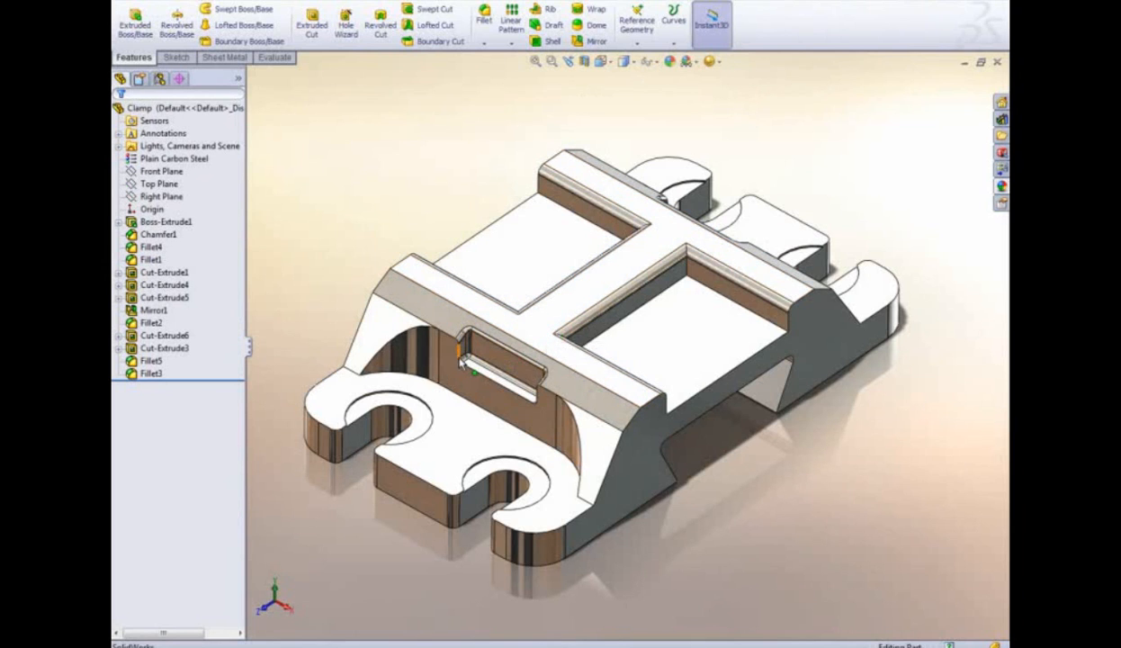
{"action": "scroll", "coordinate": [454, 360], "scroll_direction": "down", "scroll_amount": 5}
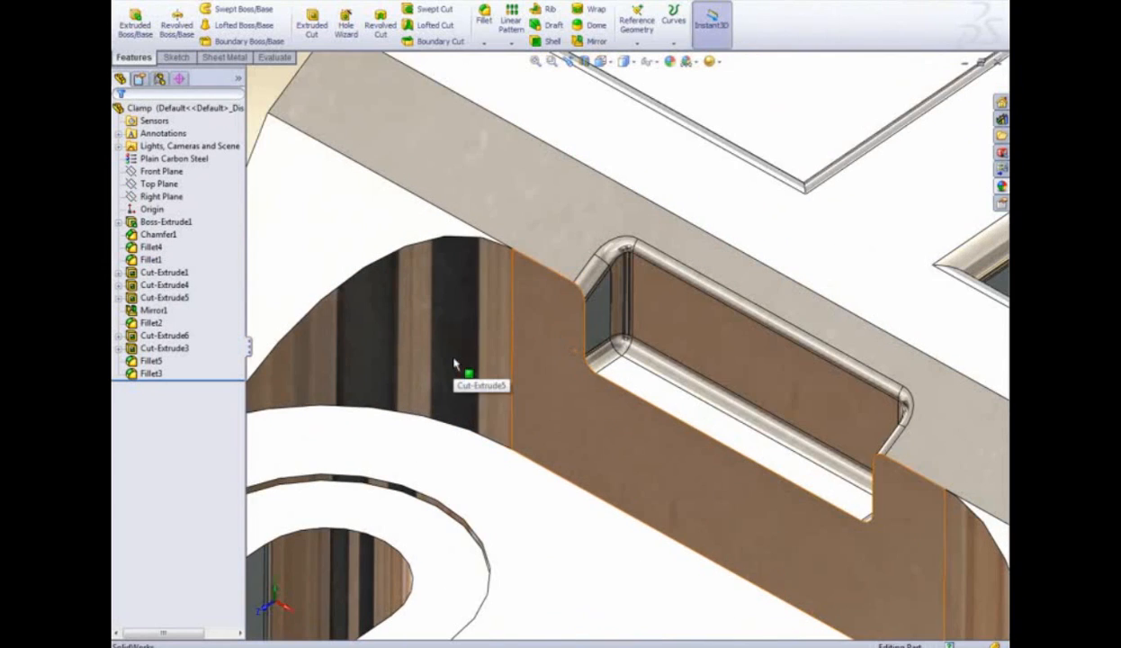
{"action": "left_click", "coordinate": [468, 229]}
{"action": "left_click", "coordinate": [510, 252], "text": "ctrl"}
{"action": "scroll", "coordinate": [520, 323], "scroll_direction": "up", "scroll_amount": 6}
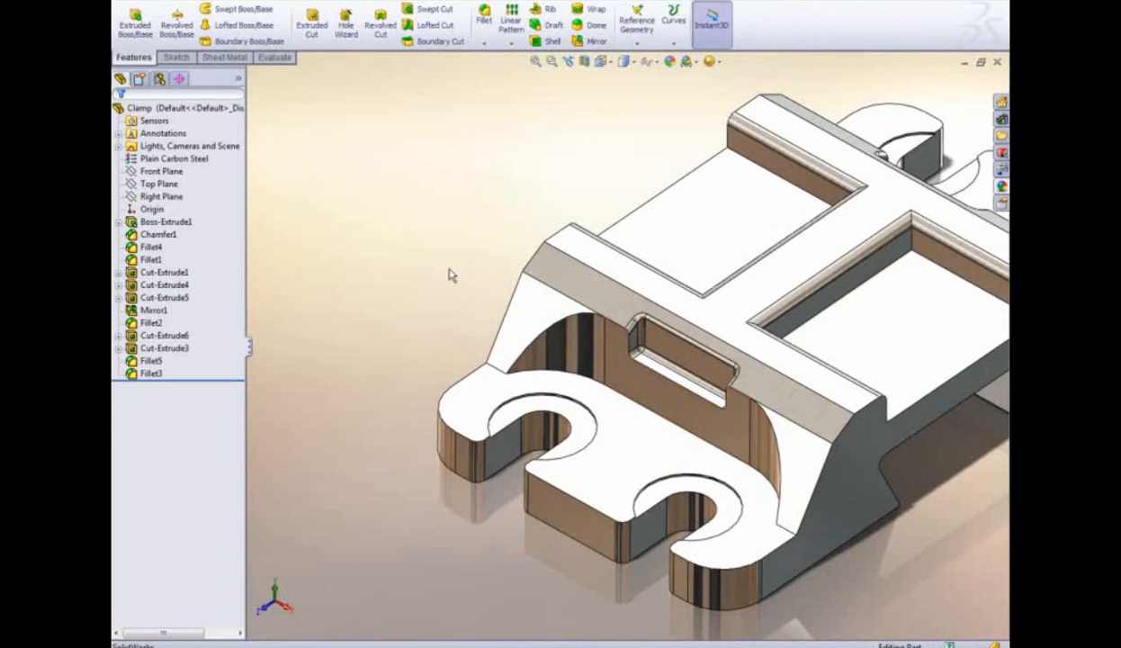
{"action": "scroll", "coordinate": [452, 274], "scroll_direction": "up", "scroll_amount": 4}
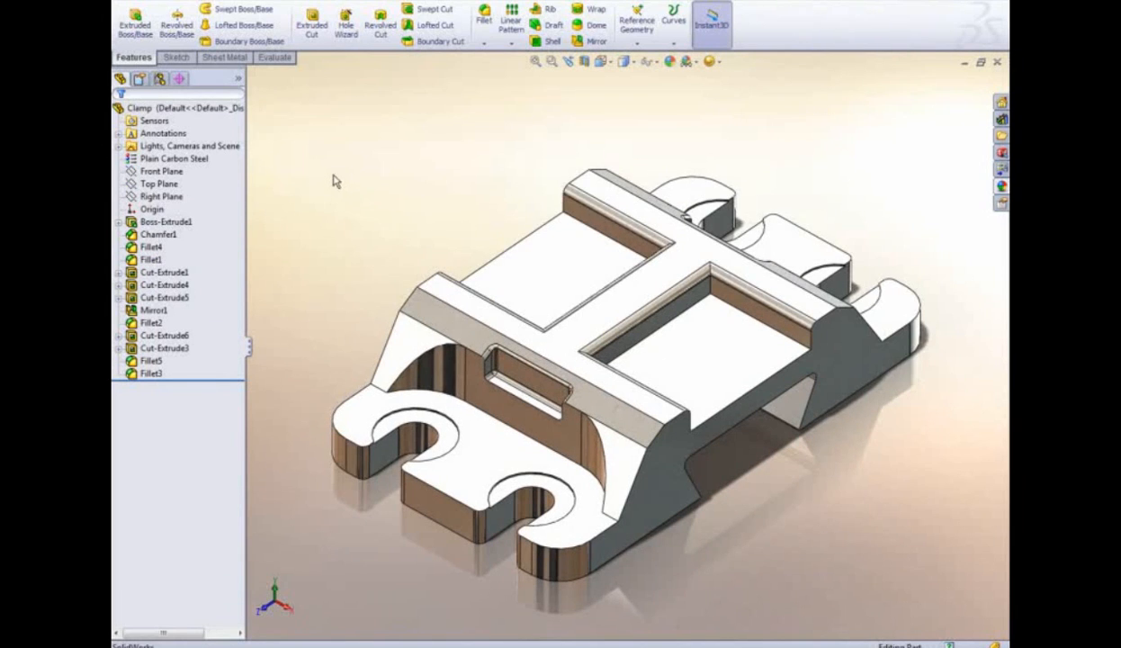
- Add 1 mm fillets with FilletXpert to all concave edges and to the edges connected to the large pocket's open floor edge
{"action": "left_click", "coordinate": [340, 205]}
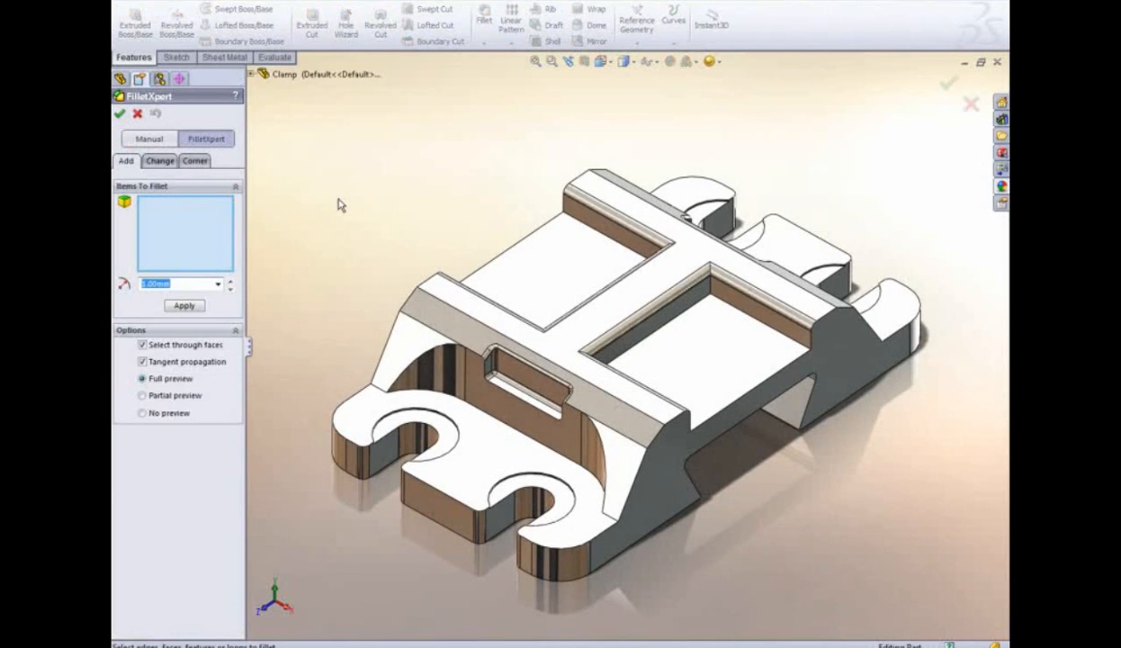
{"action": "left_click", "coordinate": [675, 311]}
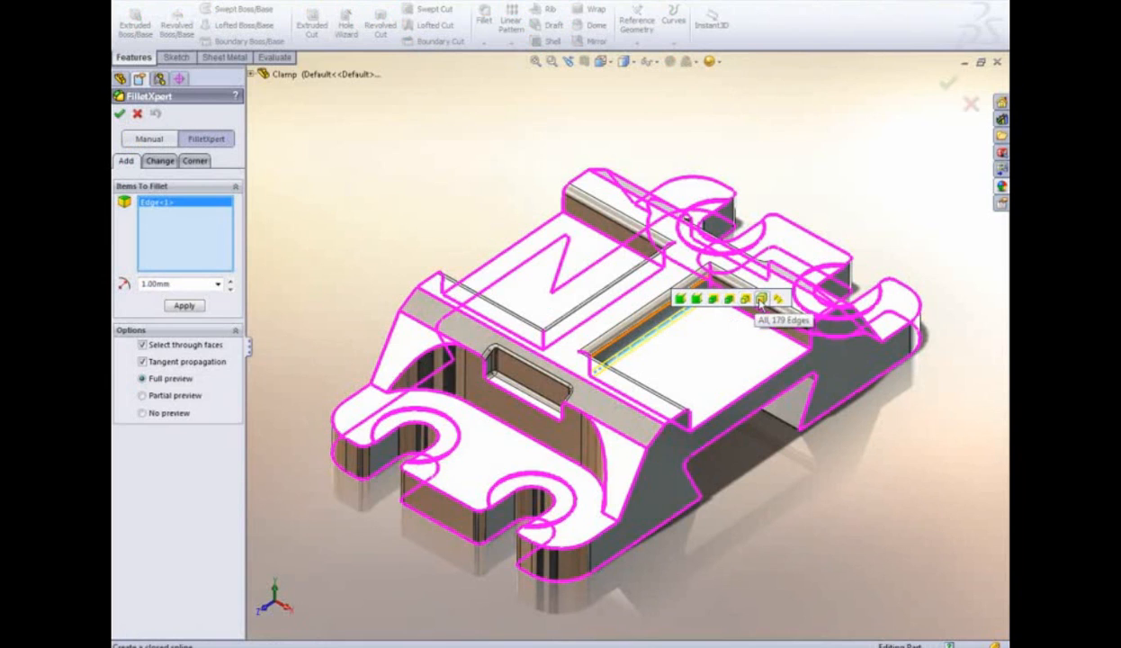
{"action": "left_click", "coordinate": [777, 300]}
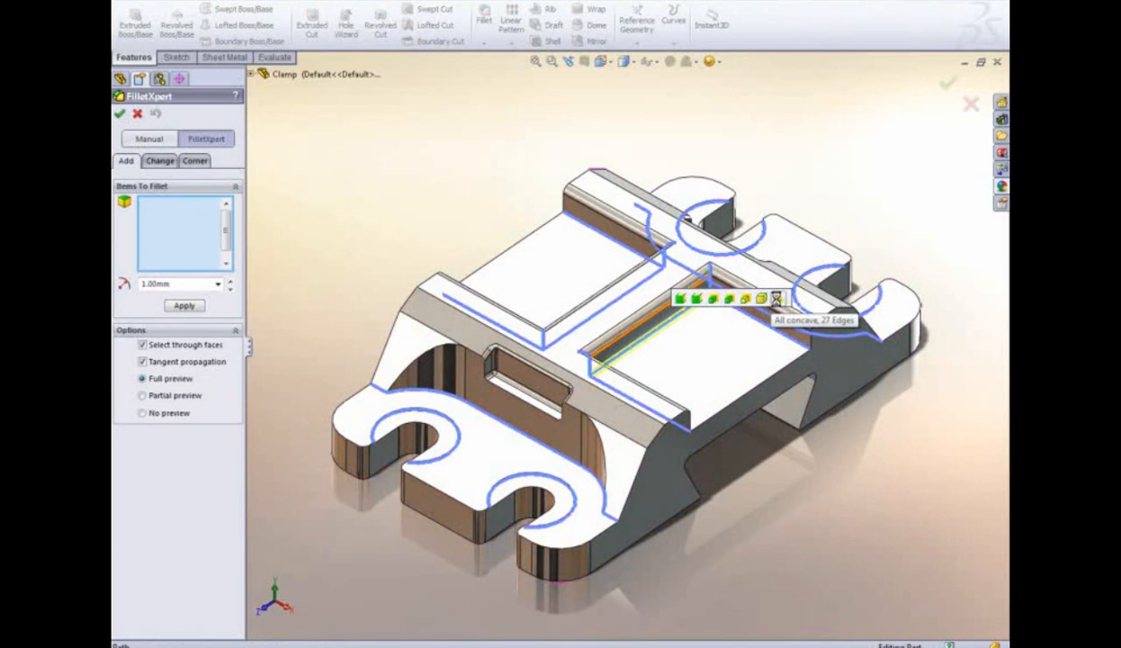
{"action": "left_click", "coordinate": [724, 408]}
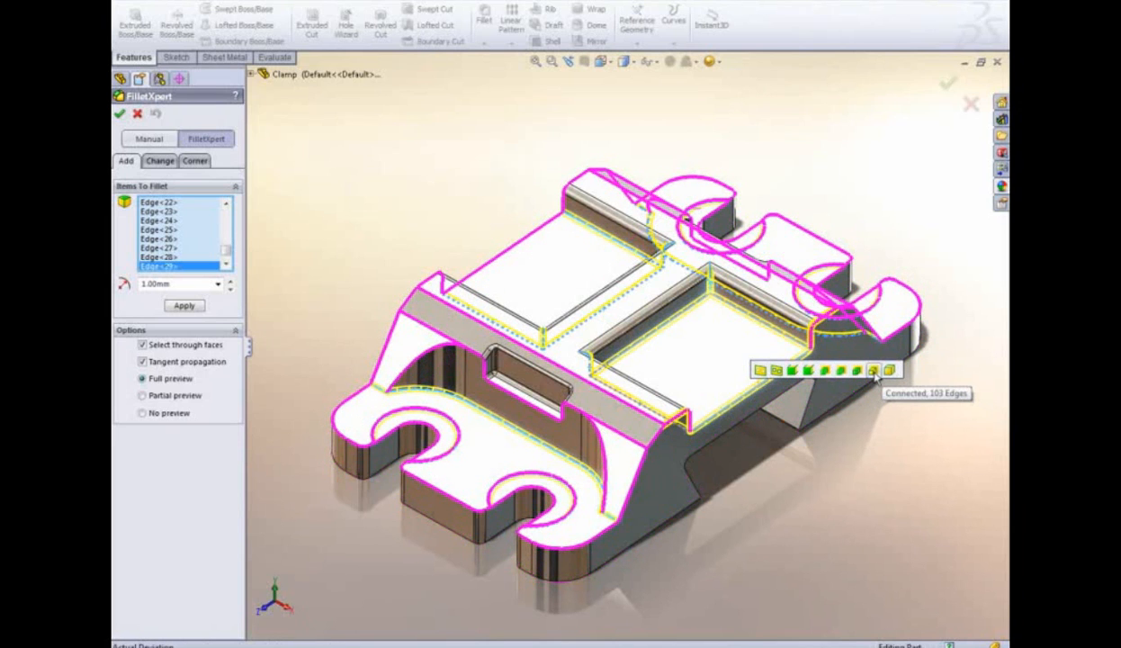
{"action": "left_click", "coordinate": [874, 372]}
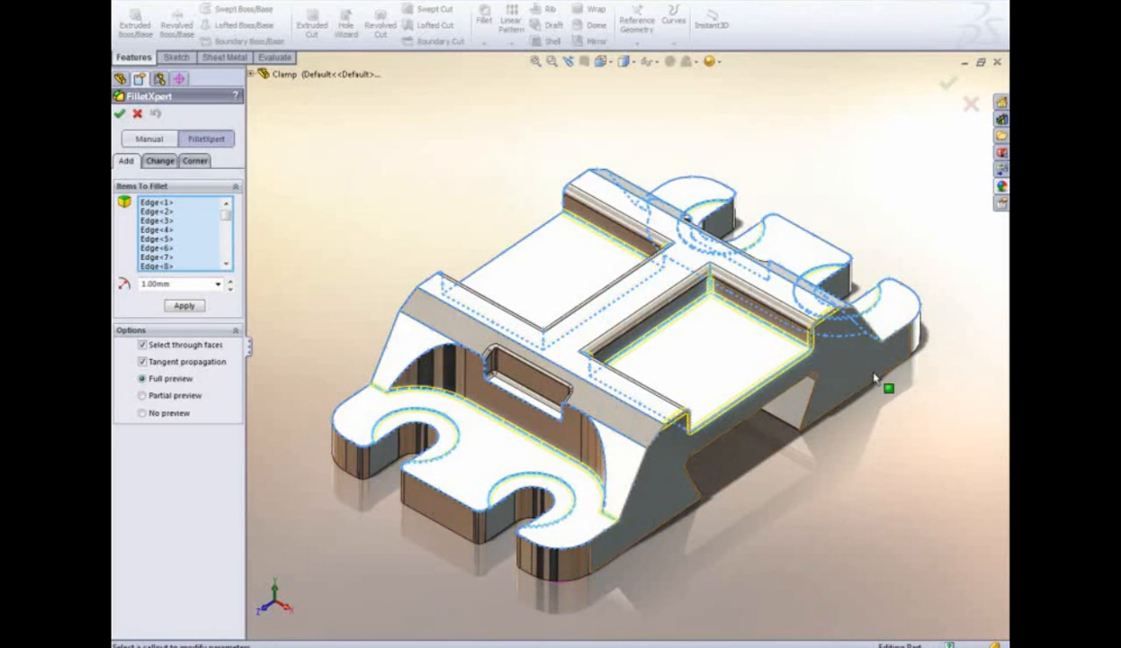
{"action": "right_click", "coordinate": [816, 473]}
{"action": "left_click", "coordinate": [837, 498]}
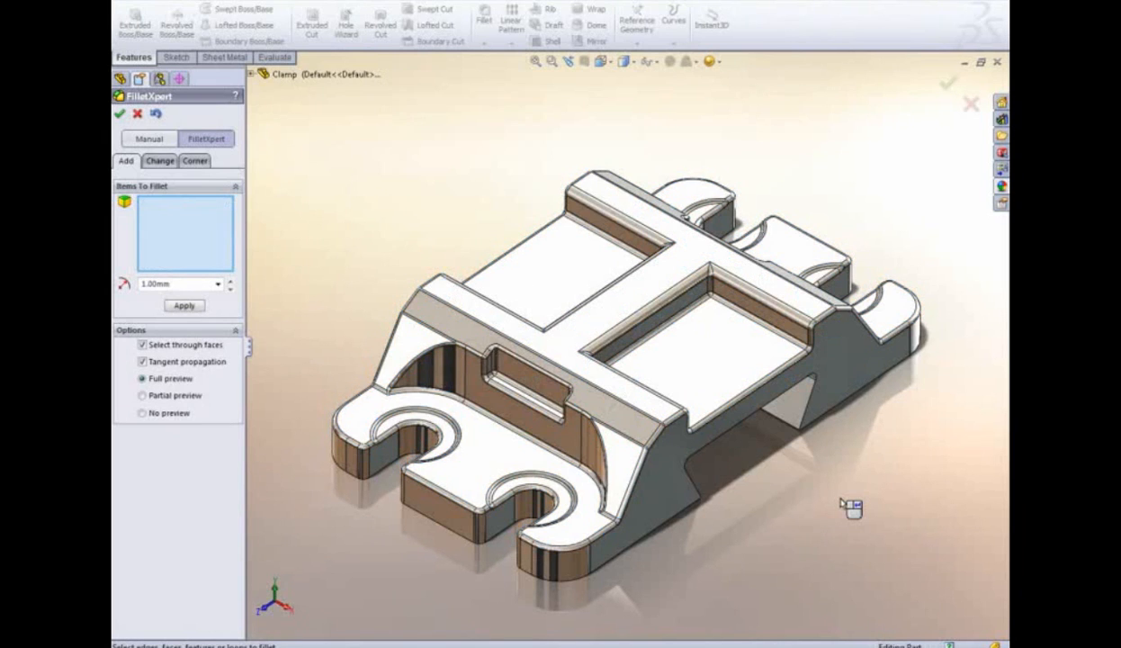
{"action": "right_click", "coordinate": [842, 502]}
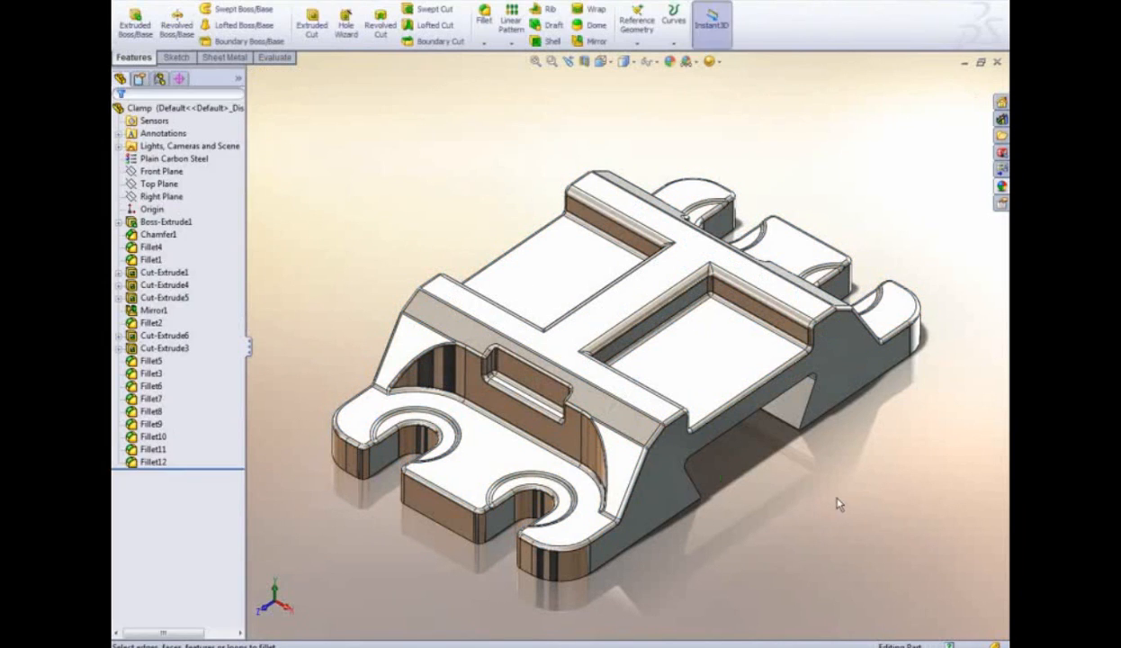
- Examine up close which edges around the small slot and curved front cut belong to each of the features Fillet8 to Fillet12
{"action": "scroll", "coordinate": [497, 380], "scroll_direction": "down", "scroll_amount": 5}
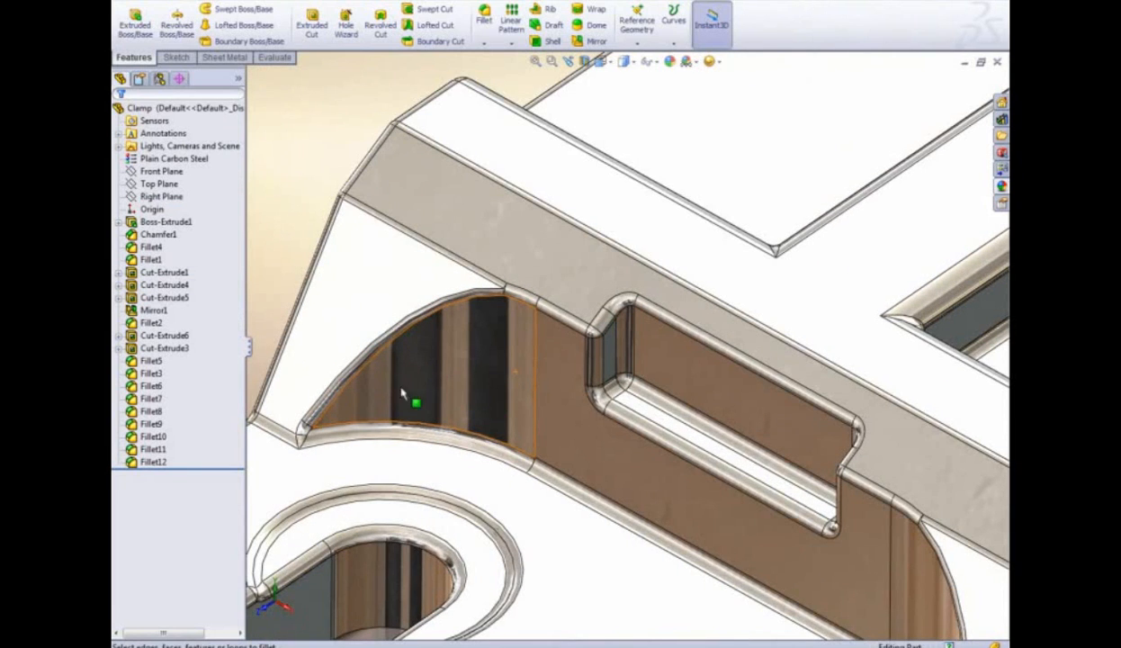
{"action": "left_click", "coordinate": [153, 411]}
{"action": "left_click", "coordinate": [154, 424]}
{"action": "left_click", "coordinate": [157, 436]}
{"action": "left_click", "coordinate": [155, 449]}
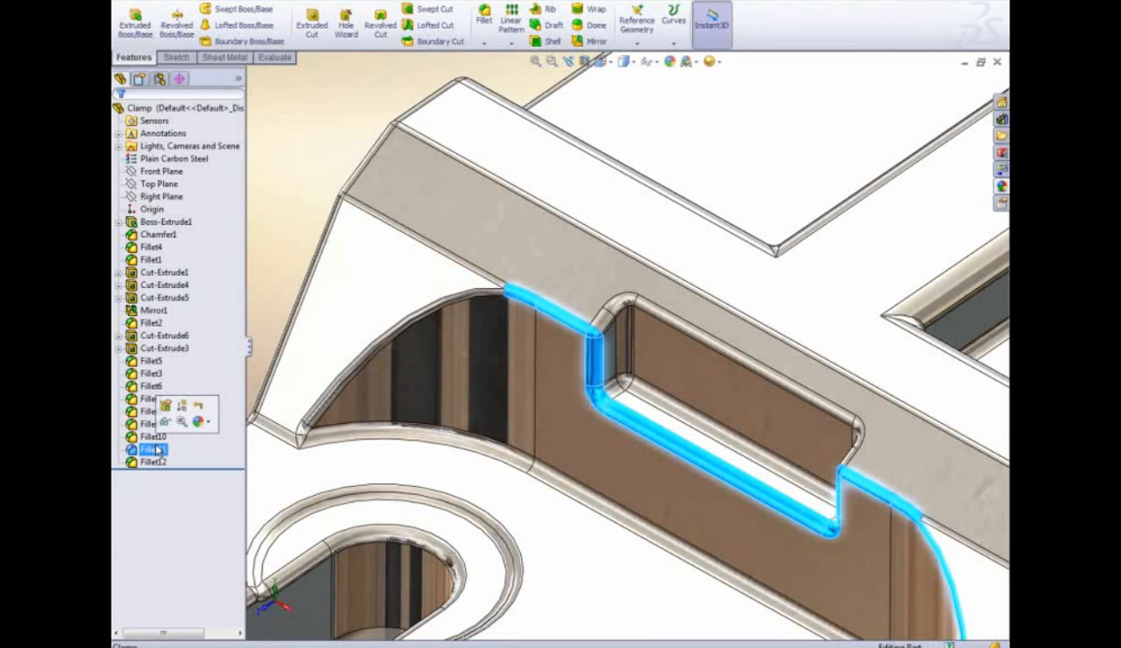
{"action": "left_click", "coordinate": [155, 462]}
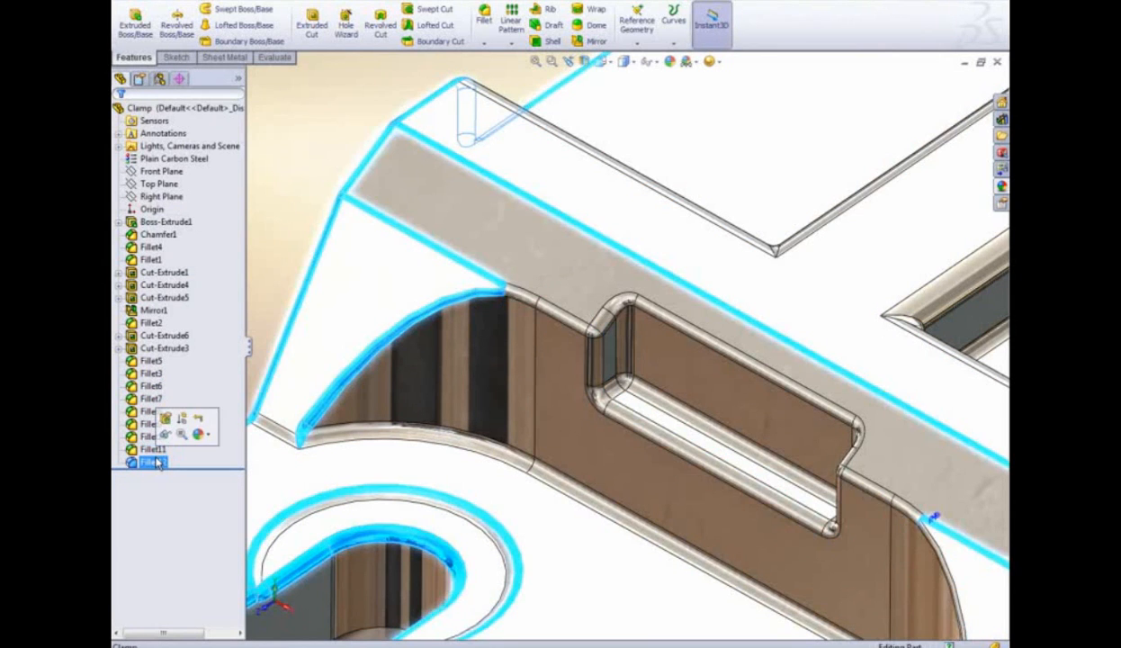
{"action": "left_click", "coordinate": [267, 261]}
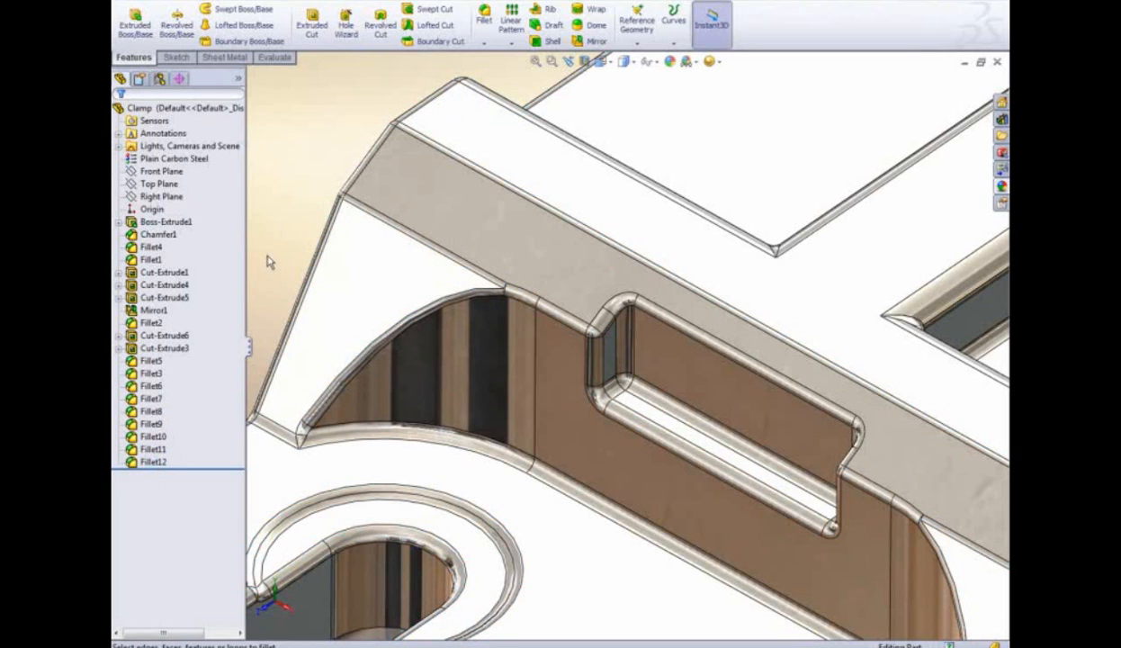
- Inspect the large pocket's inner corner and reorder Fillet3 to come directly after Fillet8 in the feature history
{"action": "scroll", "coordinate": [286, 259], "scroll_direction": "up", "scroll_amount": 2}
{"action": "middle_click_drag", "start_coordinate": [710, 251], "coordinate": [484, 340], "text": "ctrl"}
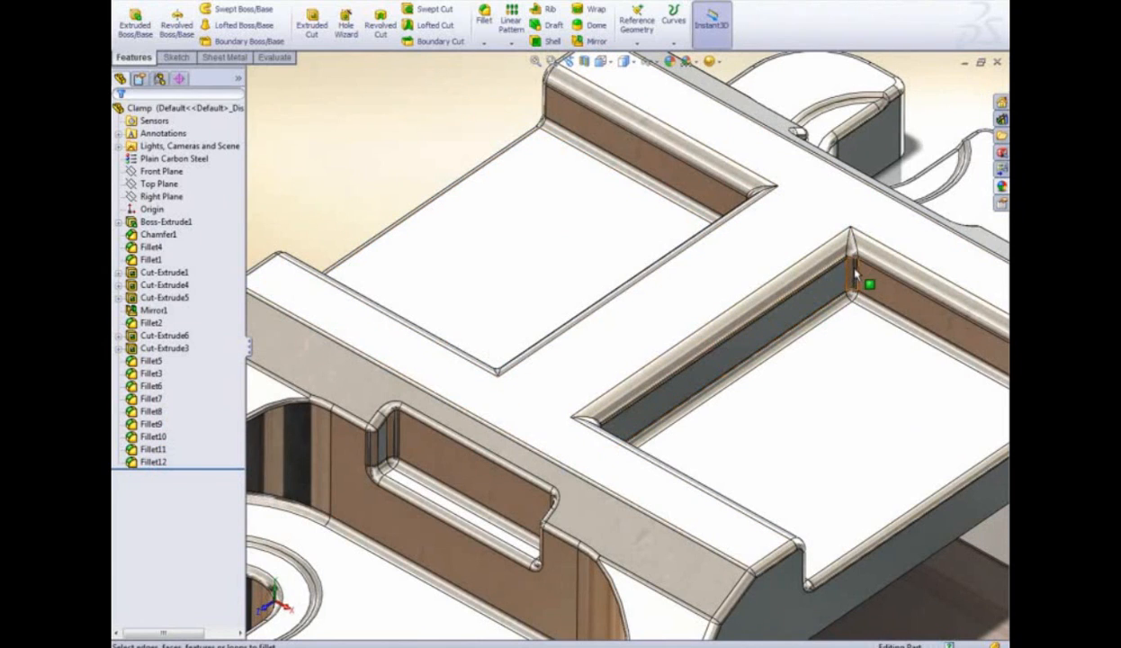
{"action": "key", "text": "g"}
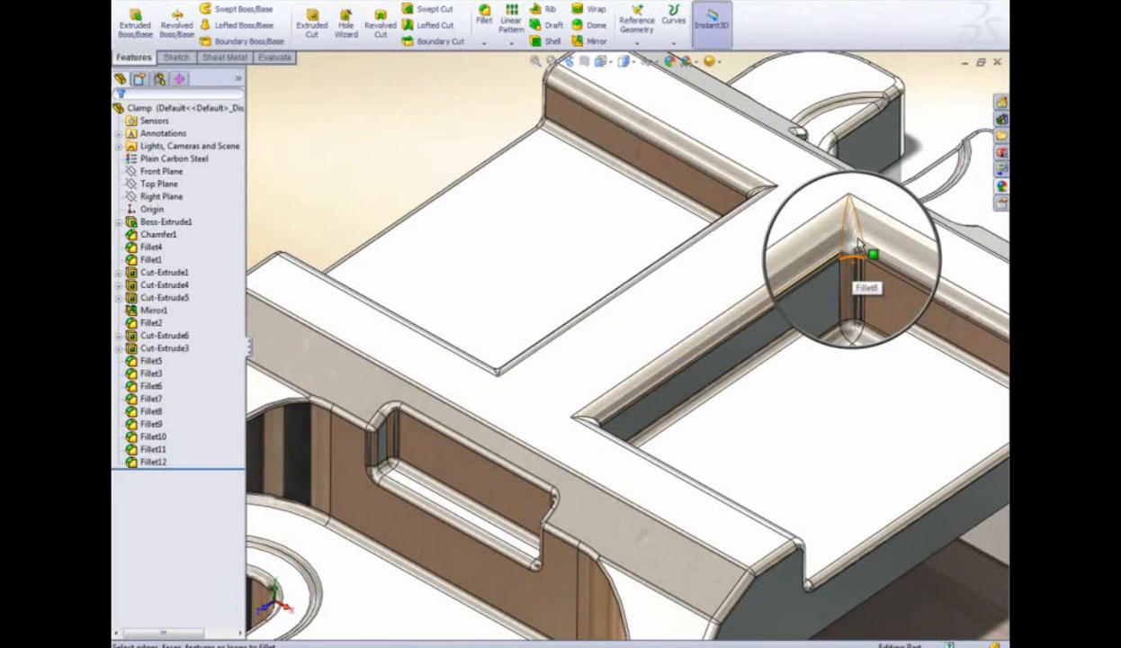
{"action": "key", "text": "g"}
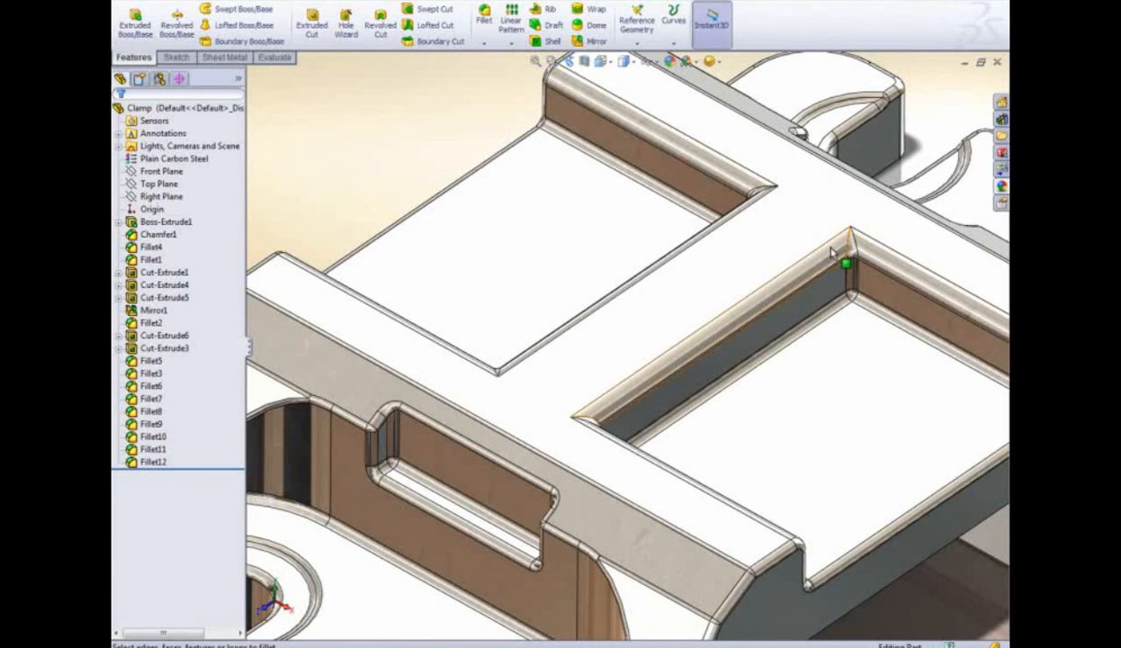
{"action": "left_click", "coordinate": [150, 373]}
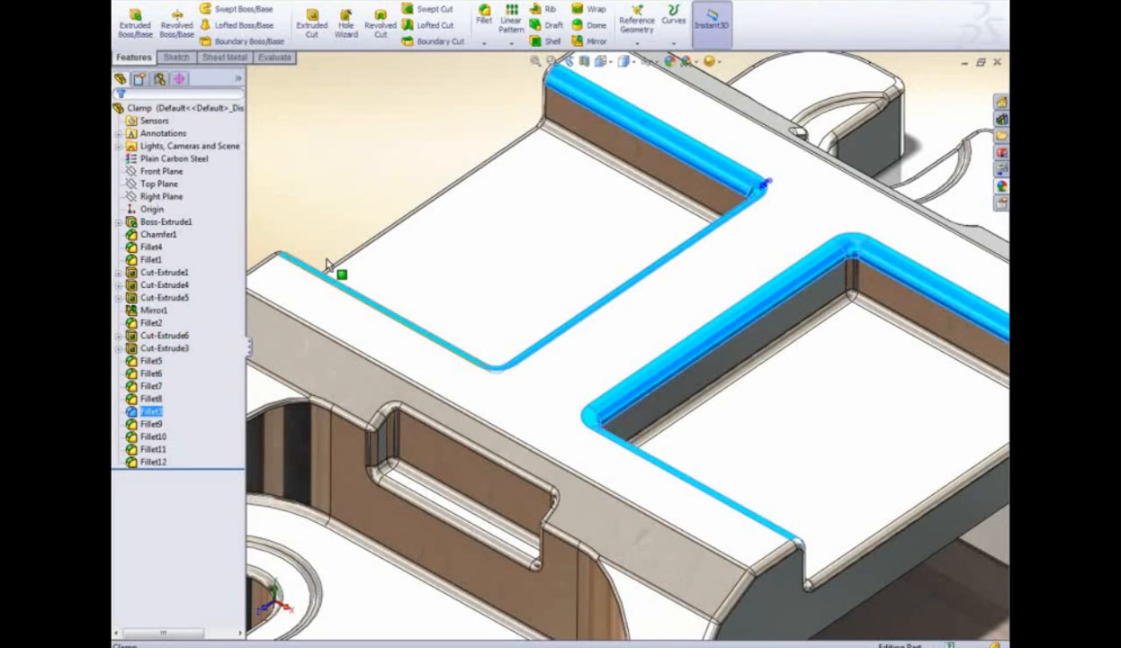
{"action": "left_click", "coordinate": [378, 191]}
- Use FilletXpert's corner alternatives to replace the sharp fillet corner beside the curved front cut with the smooth rounded blend
{"action": "middle_click_drag", "start_coordinate": [338, 241], "coordinate": [537, 84], "text": "ctrl"}
{"action": "middle_click_drag", "start_coordinate": [433, 275], "coordinate": [492, 176], "text": "ctrl"}
{"action": "scroll", "coordinate": [436, 259], "scroll_direction": "down", "scroll_amount": 5}
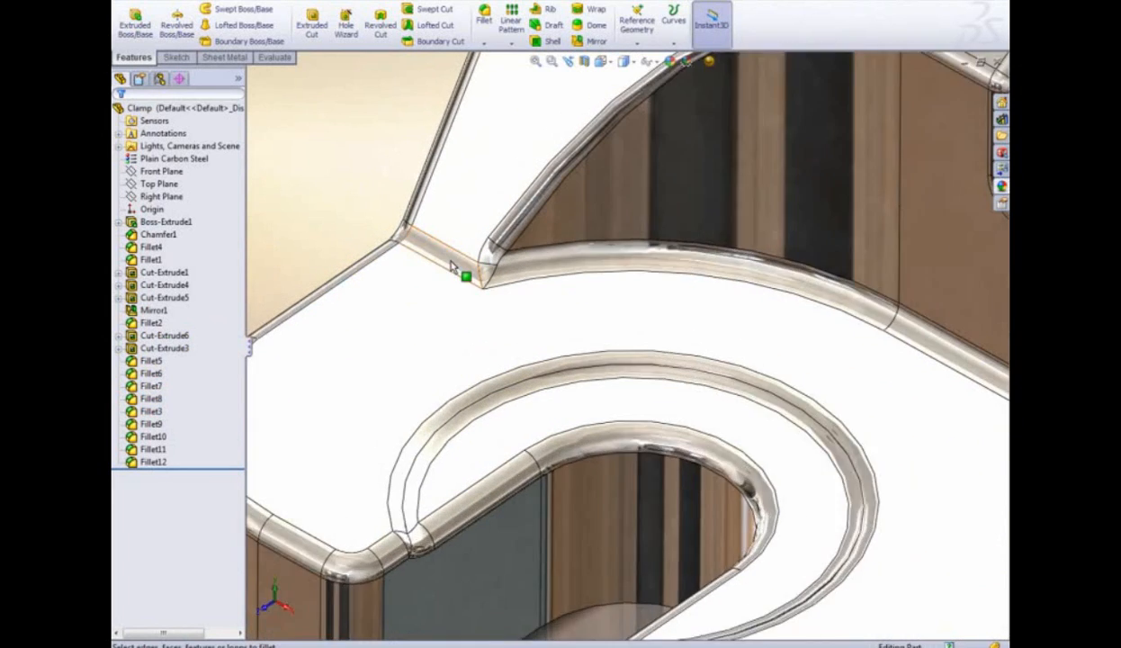
{"action": "key", "text": "s"}
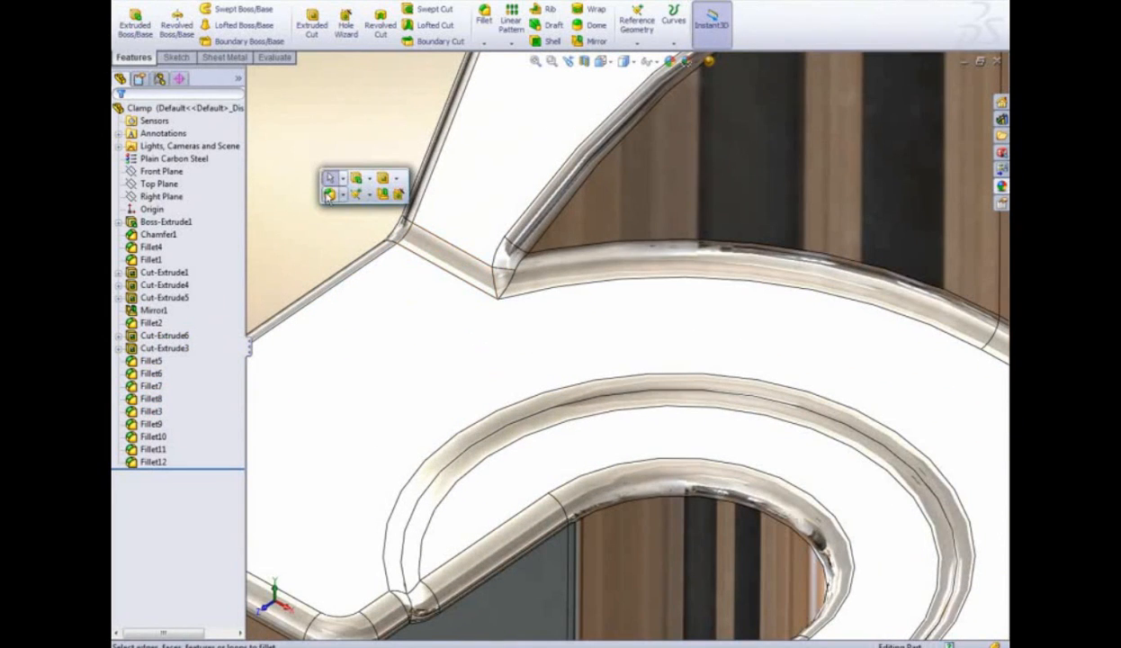
{"action": "left_click", "coordinate": [329, 196]}
{"action": "left_click", "coordinate": [195, 162]}
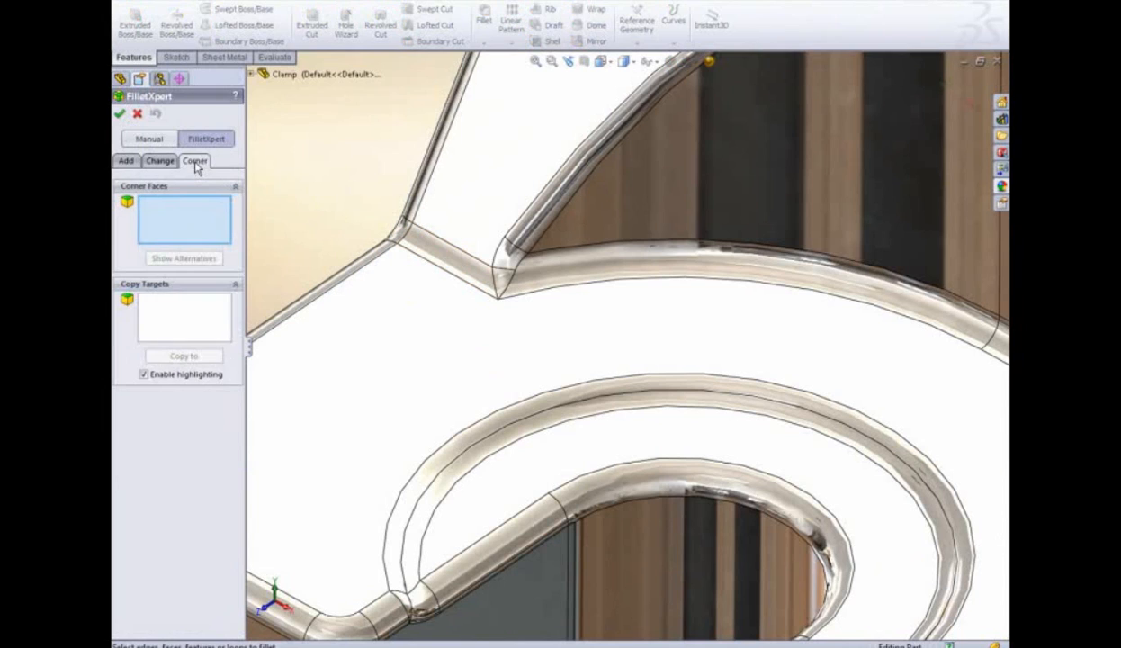
{"action": "left_click", "coordinate": [510, 277]}
{"action": "left_click", "coordinate": [509, 277]}
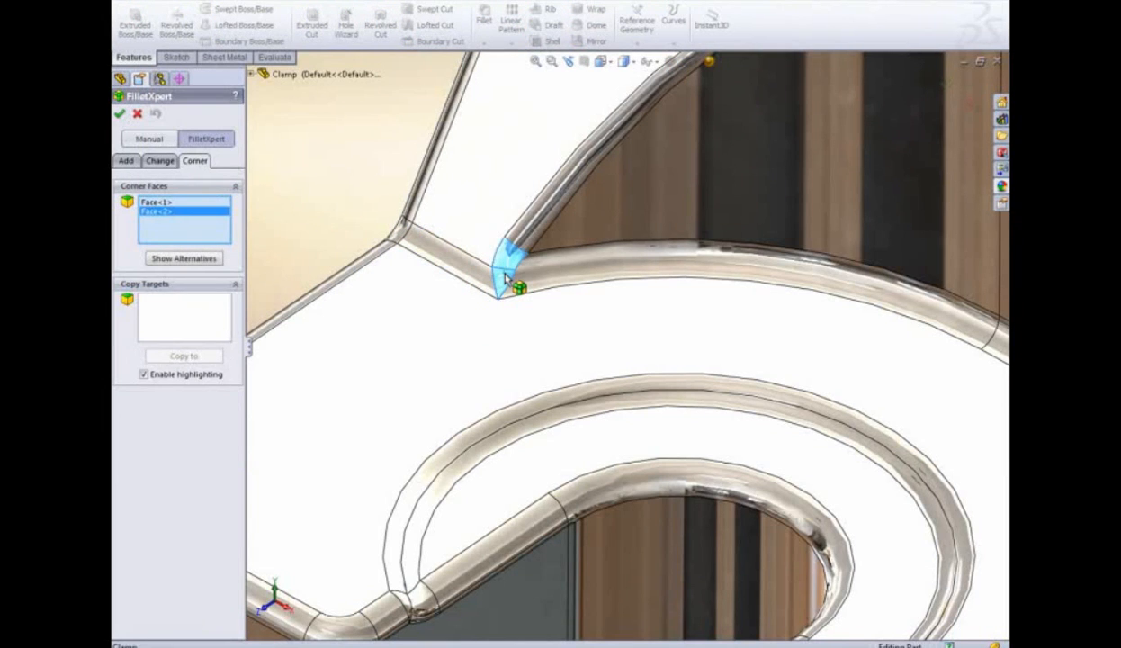
{"action": "left_click", "coordinate": [213, 257]}
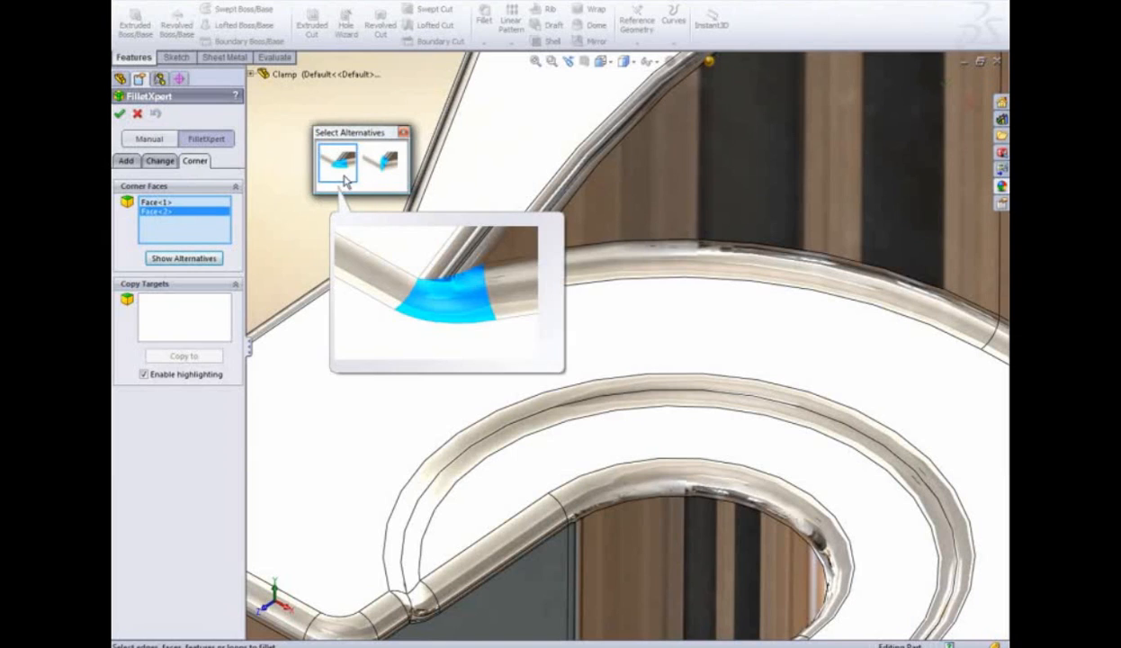
{"action": "mouse_move", "coordinate": [383, 178]}
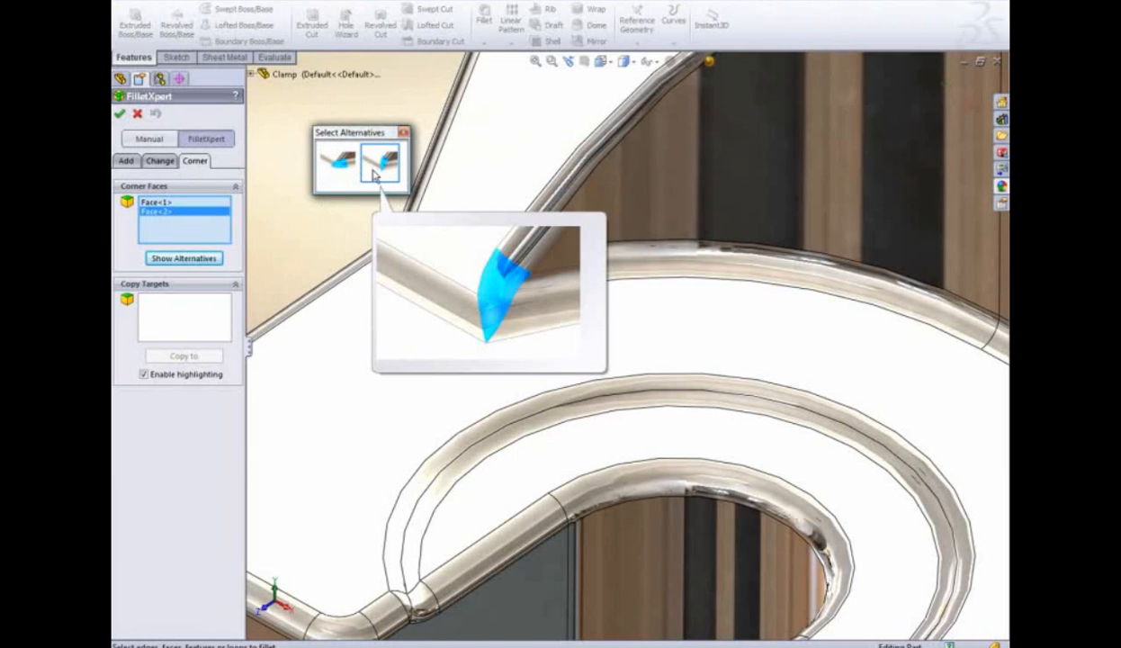
{"action": "left_click", "coordinate": [378, 167]}
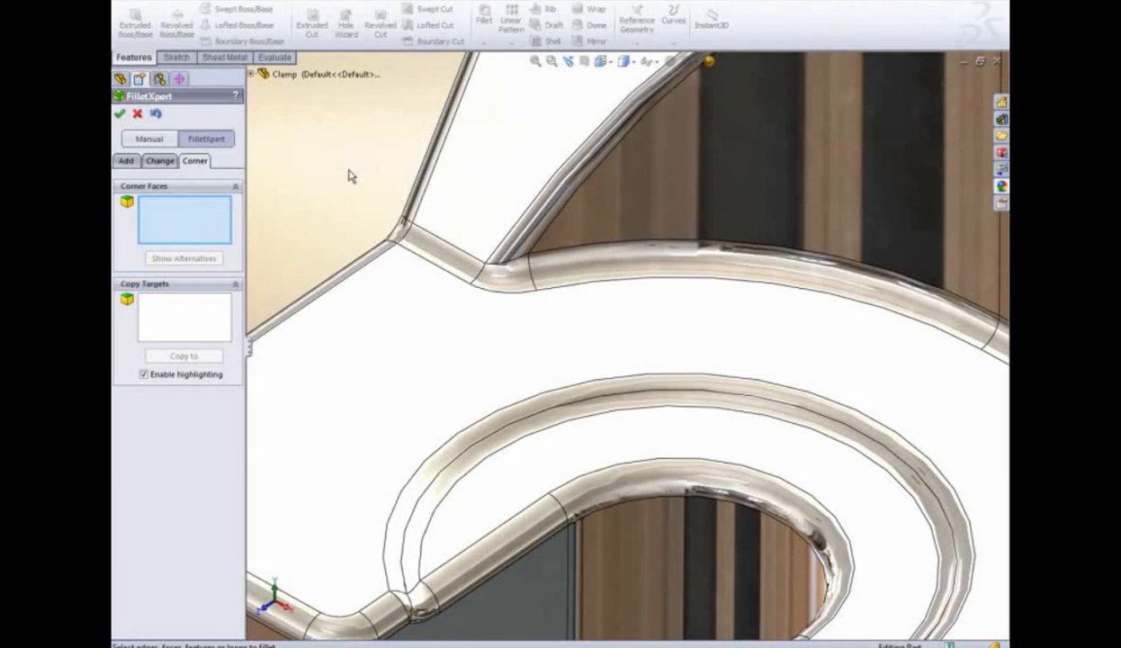
- Copy the smooth fillet corner to the three matching corners beside the curved cuts at both ends, and finish FilletXpert
{"action": "left_click", "coordinate": [520, 288]}
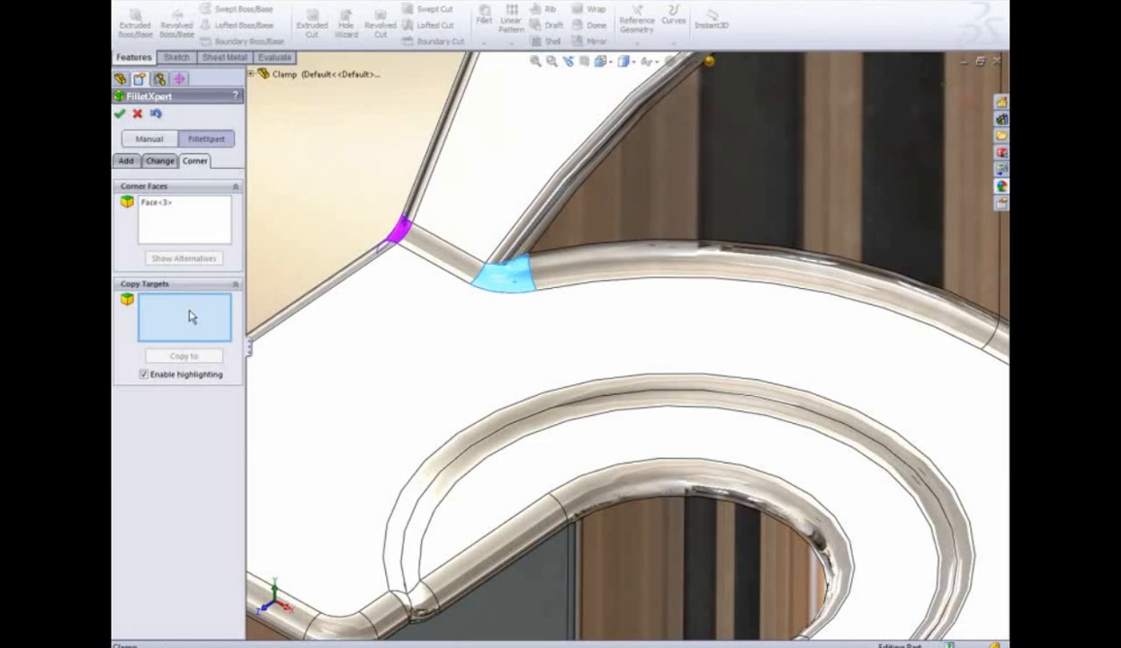
{"action": "key", "text": "f"}
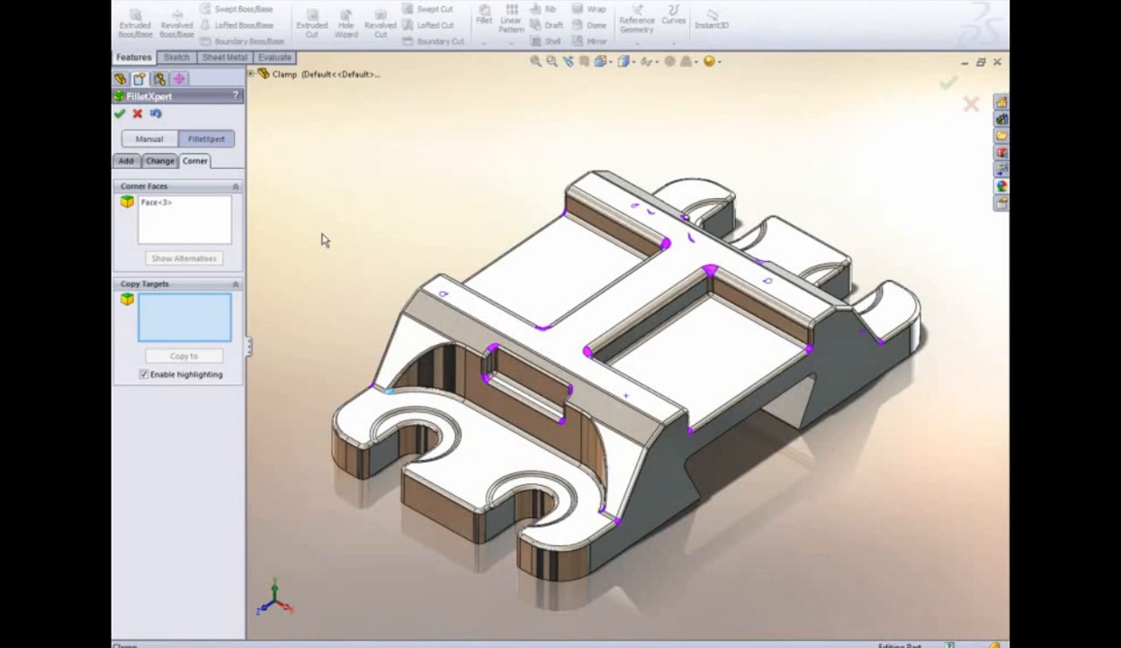
{"action": "key", "text": "g"}
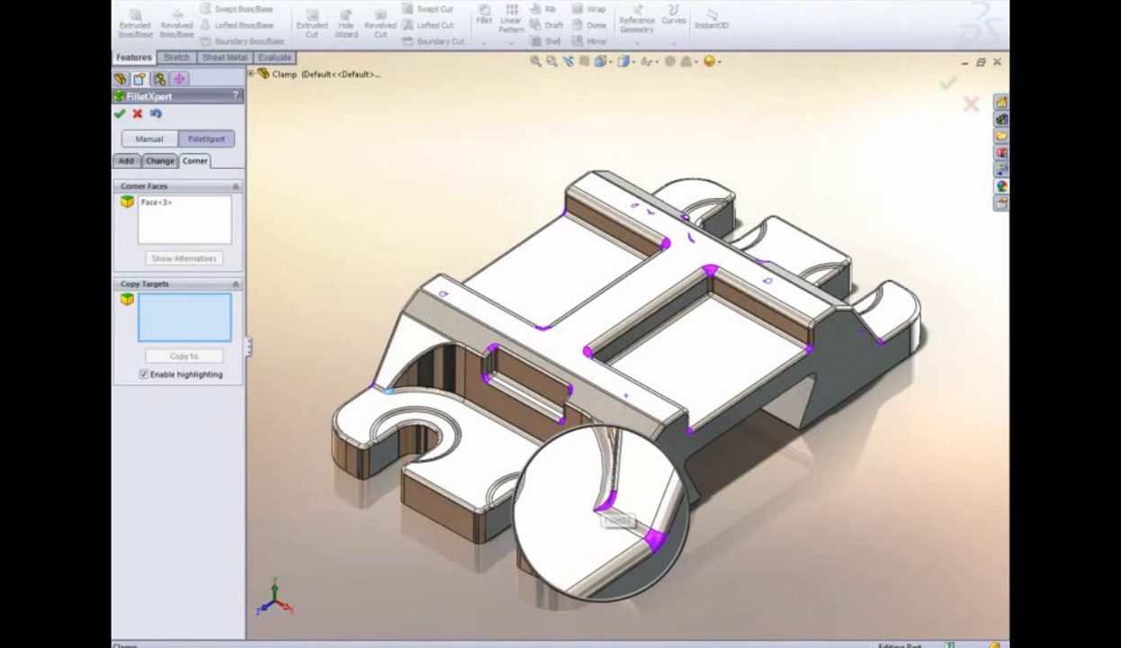
{"action": "left_click", "coordinate": [608, 511]}
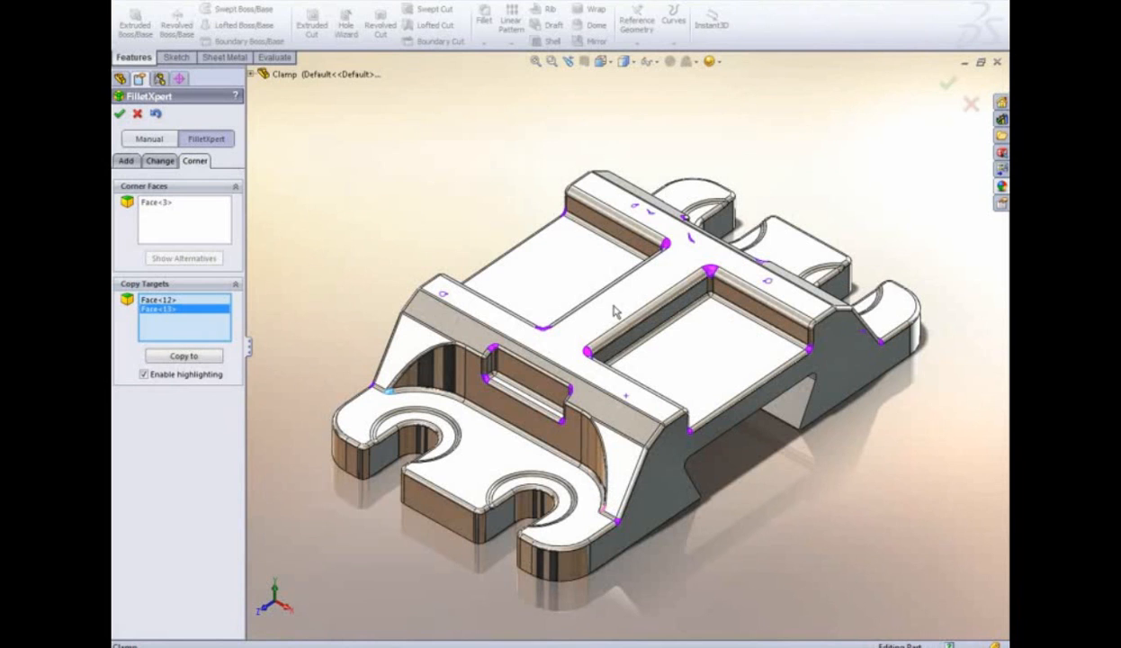
{"action": "middle_click_drag", "start_coordinate": [613, 308], "coordinate": [434, 360]}
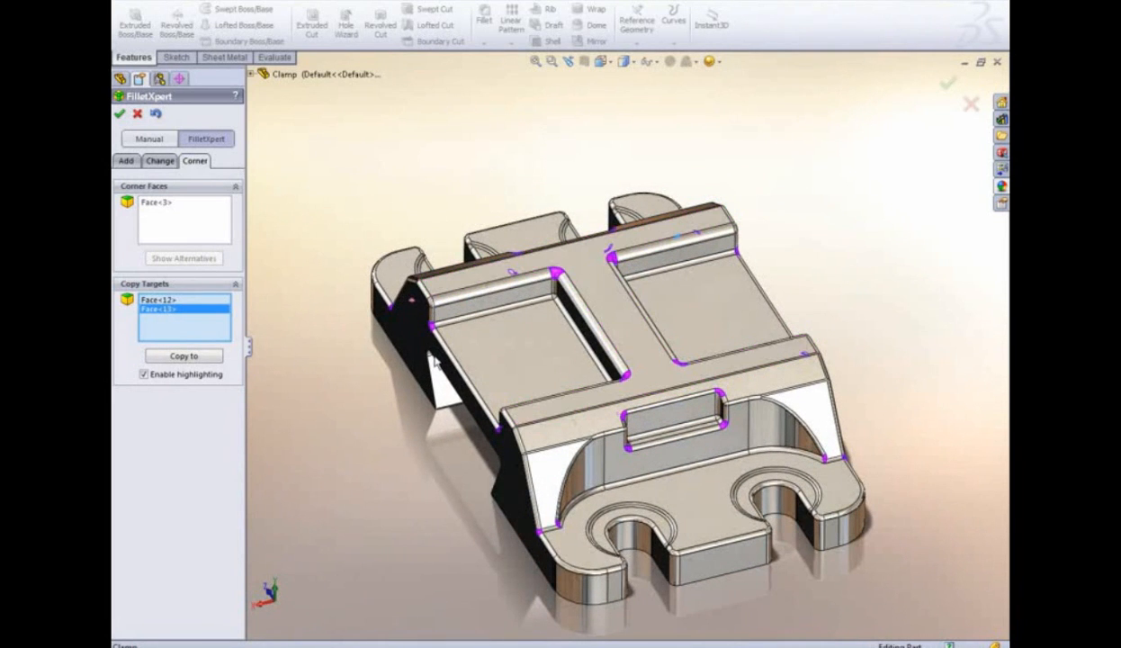
{"action": "key", "text": "g"}
{"action": "left_click", "coordinate": [556, 516]}
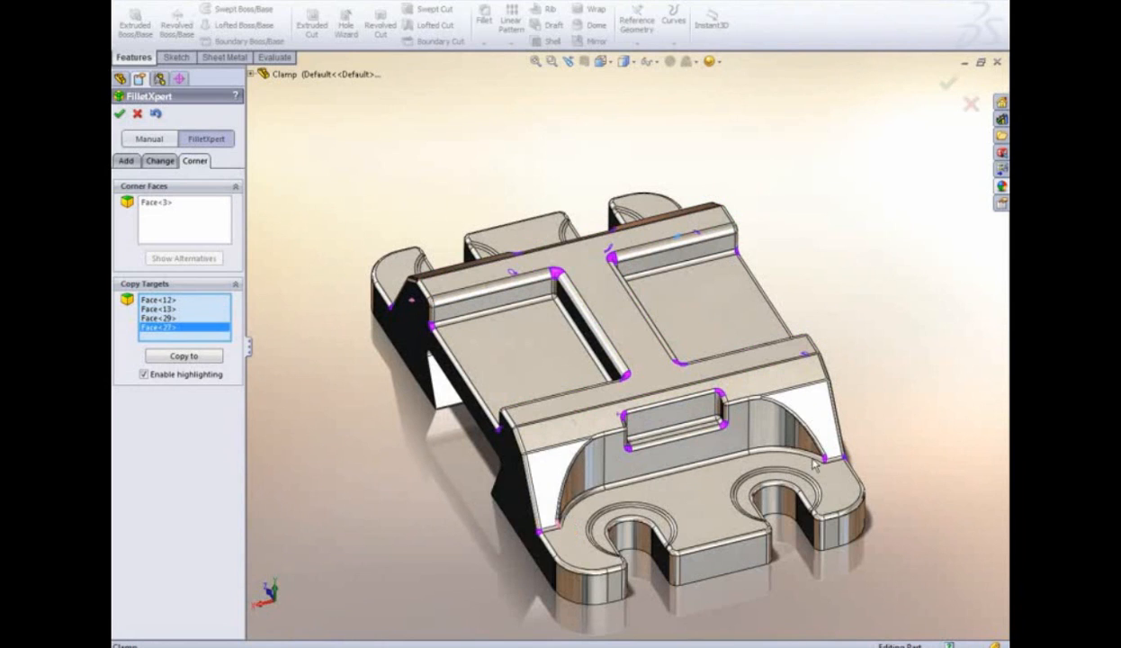
{"action": "key", "text": "g"}
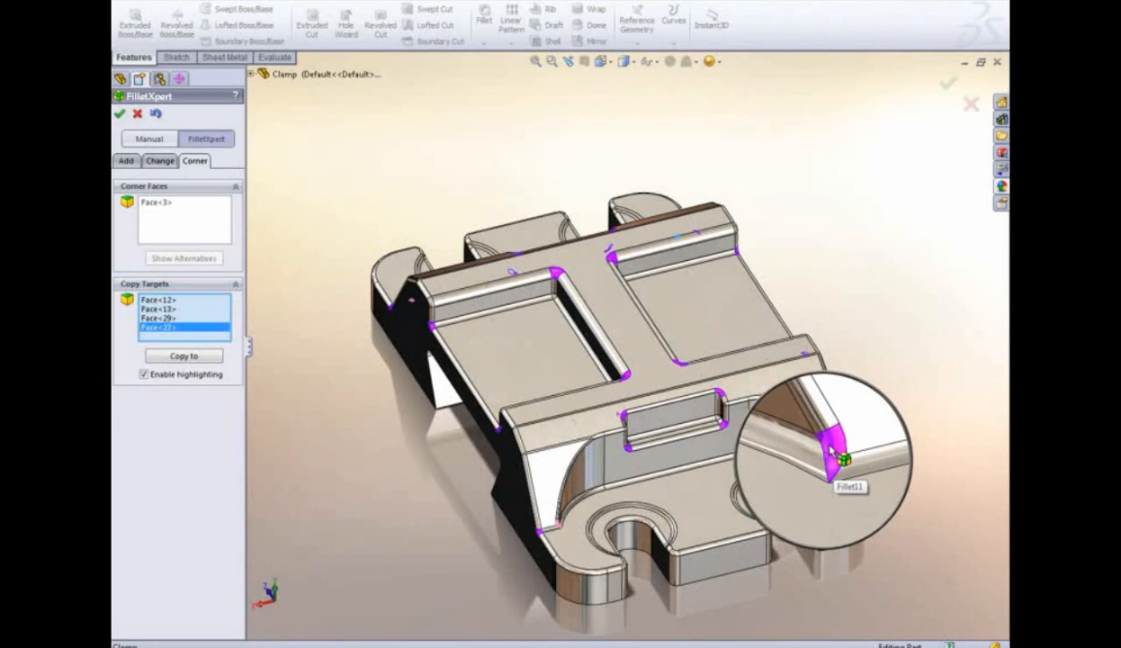
{"action": "left_click", "coordinate": [830, 449]}
{"action": "left_click", "coordinate": [212, 359]}
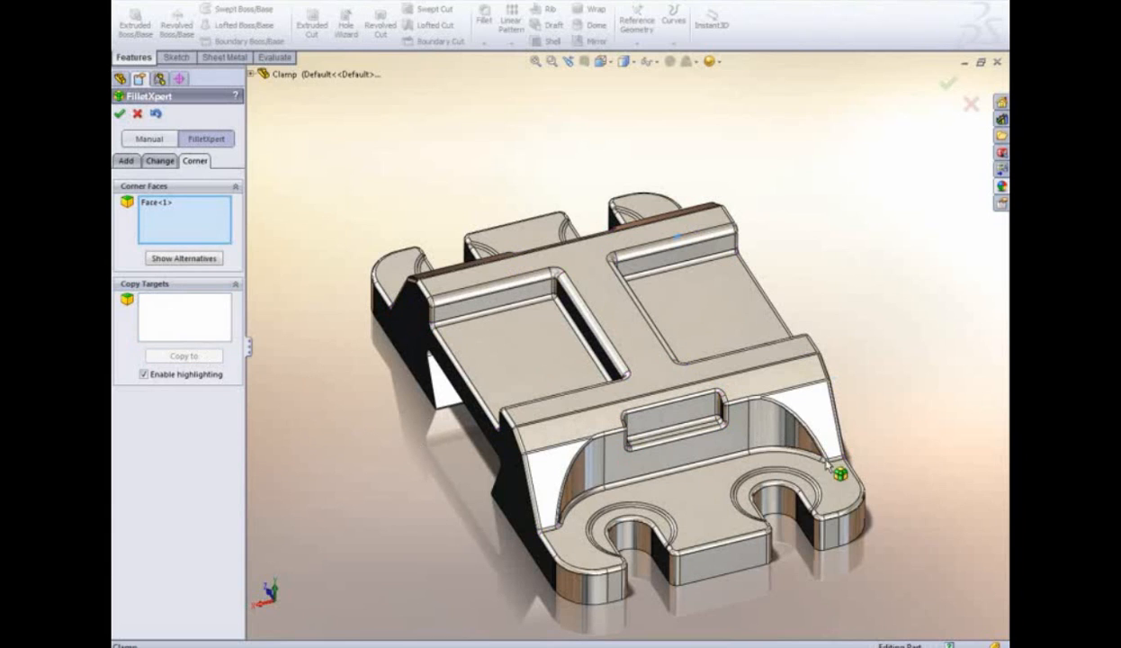
{"action": "key", "text": "g"}
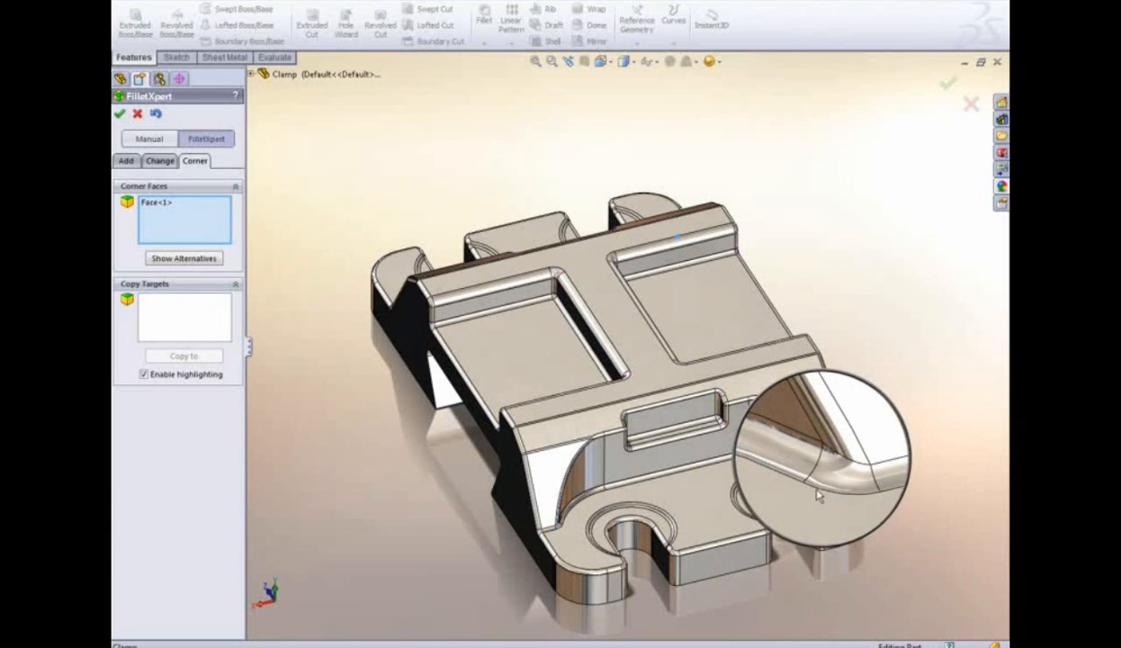
{"action": "key", "text": "Escape"}
{"action": "key", "text": "Escape"}
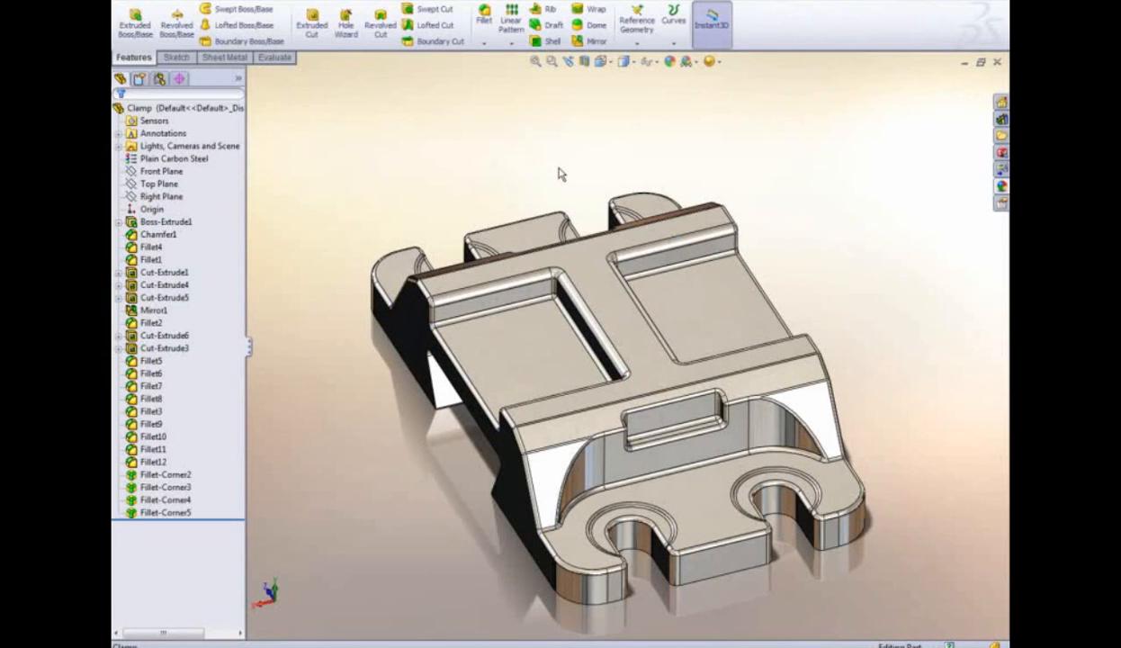
- Select Fillet8 at the large pocket's inner vertical corner and examine which edges it covers
{"action": "scroll", "coordinate": [592, 254], "scroll_direction": "down", "scroll_amount": 10}
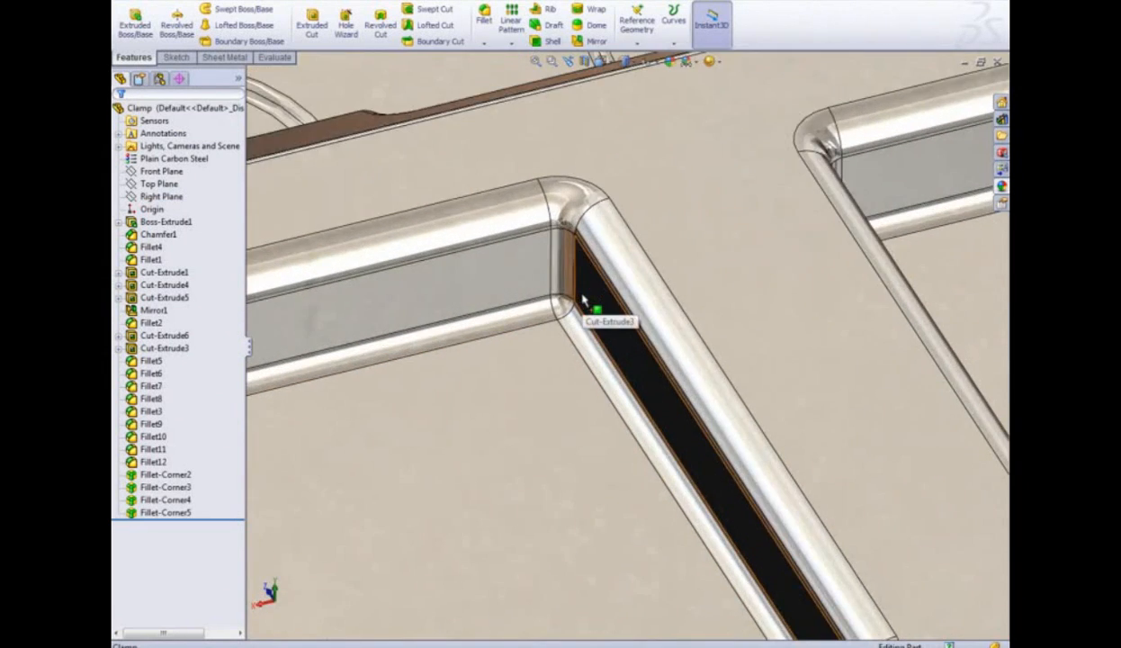
{"action": "left_click", "coordinate": [570, 288]}
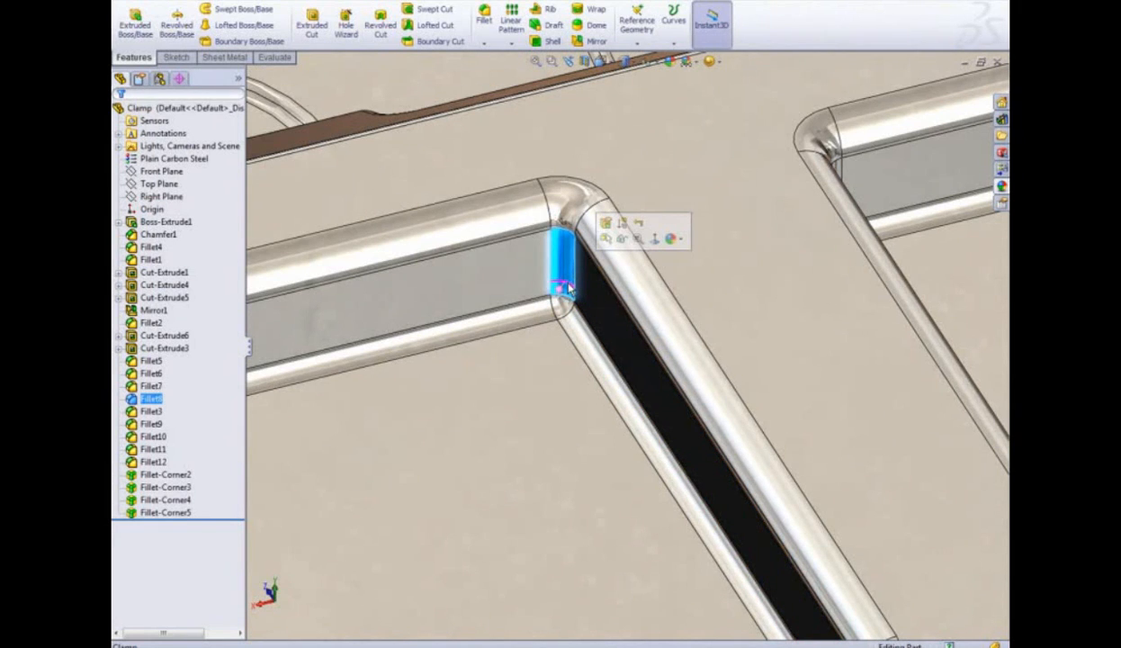
{"action": "left_click", "coordinate": [155, 401]}
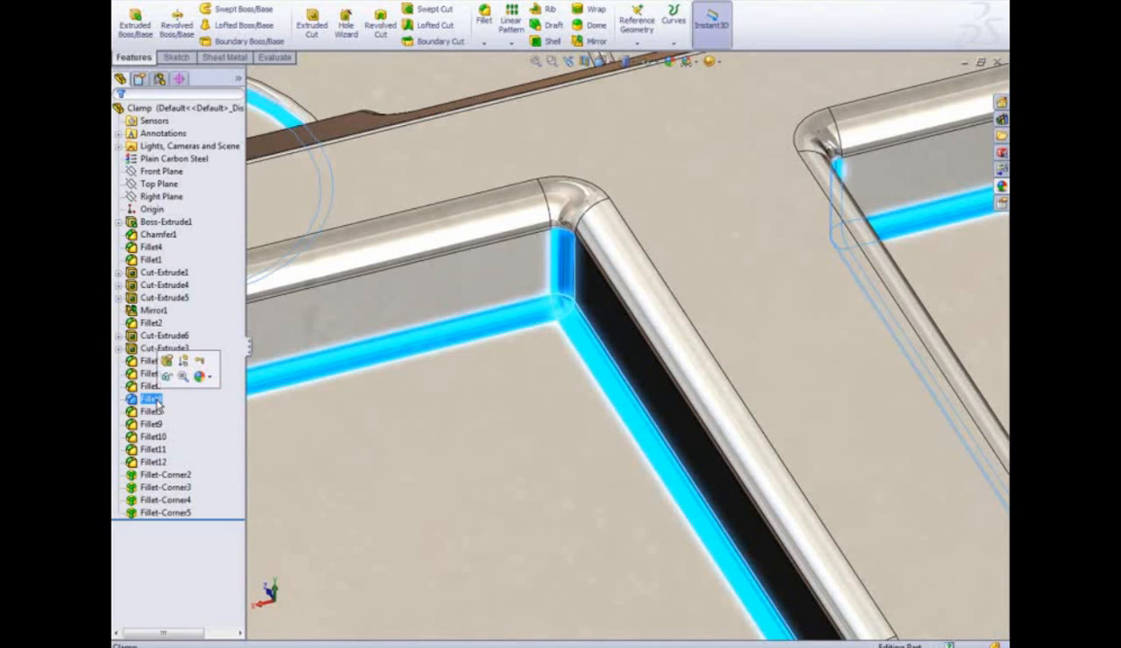
- Set FilletXpert to change existing fillets to a 5 mm radius and select the rear vertical corner fillets of both large pockets
{"action": "left_click", "coordinate": [522, 286]}
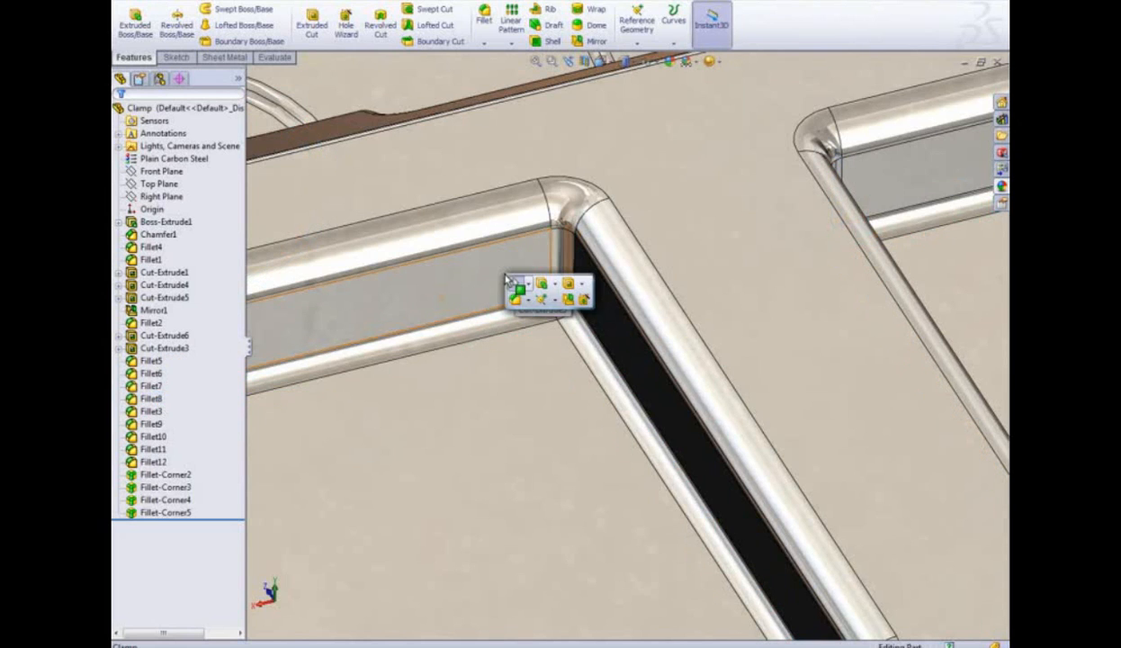
{"action": "left_click", "coordinate": [518, 300]}
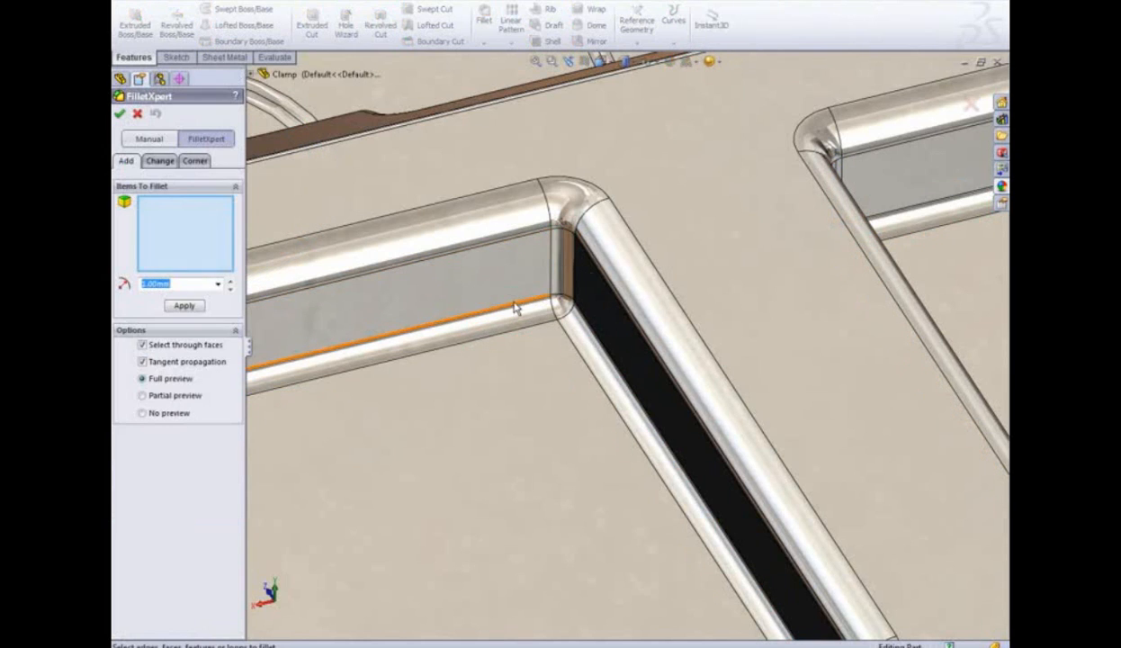
{"action": "left_click", "coordinate": [162, 161]}
{"action": "type", "text": "5"}
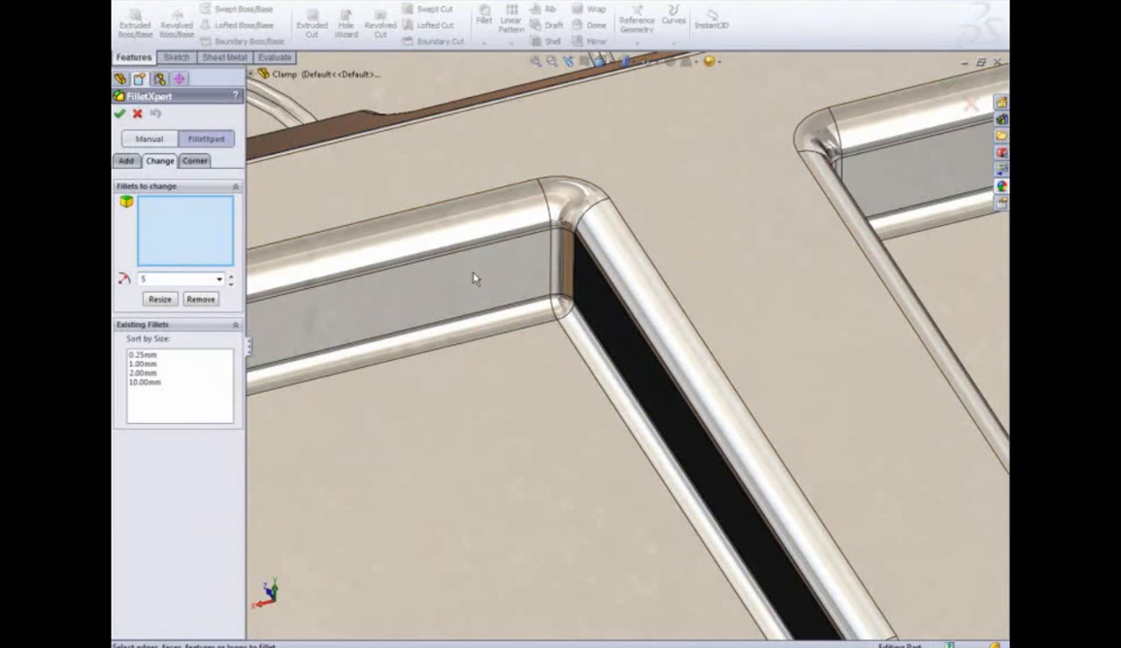
{"action": "left_click", "coordinate": [567, 279]}
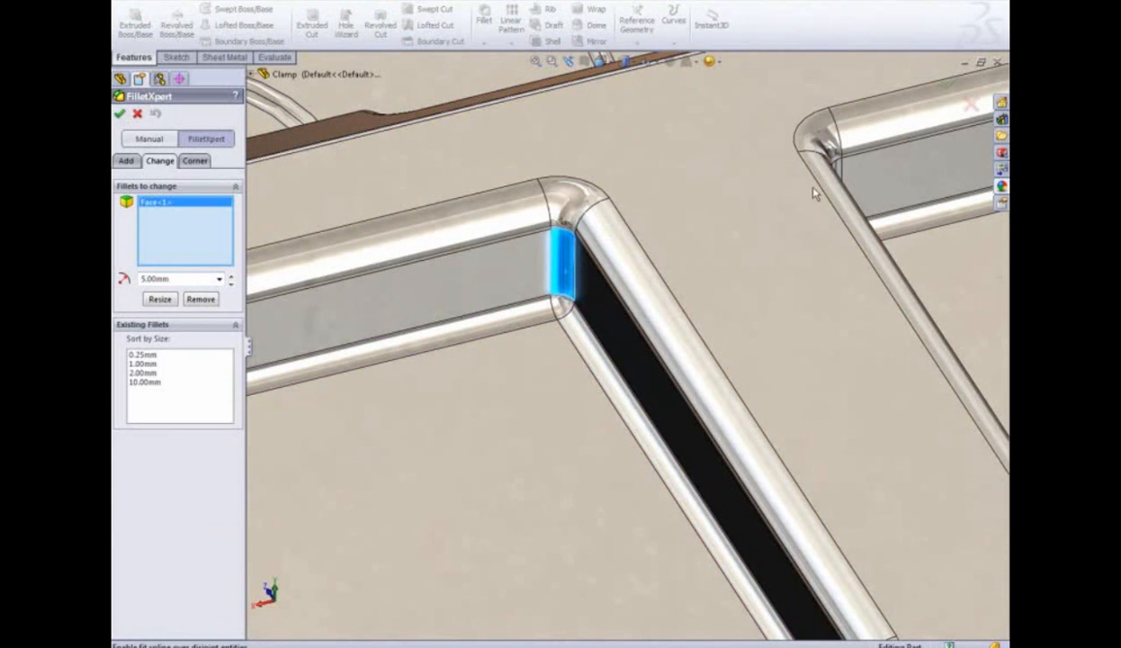
{"action": "left_click", "coordinate": [836, 168]}
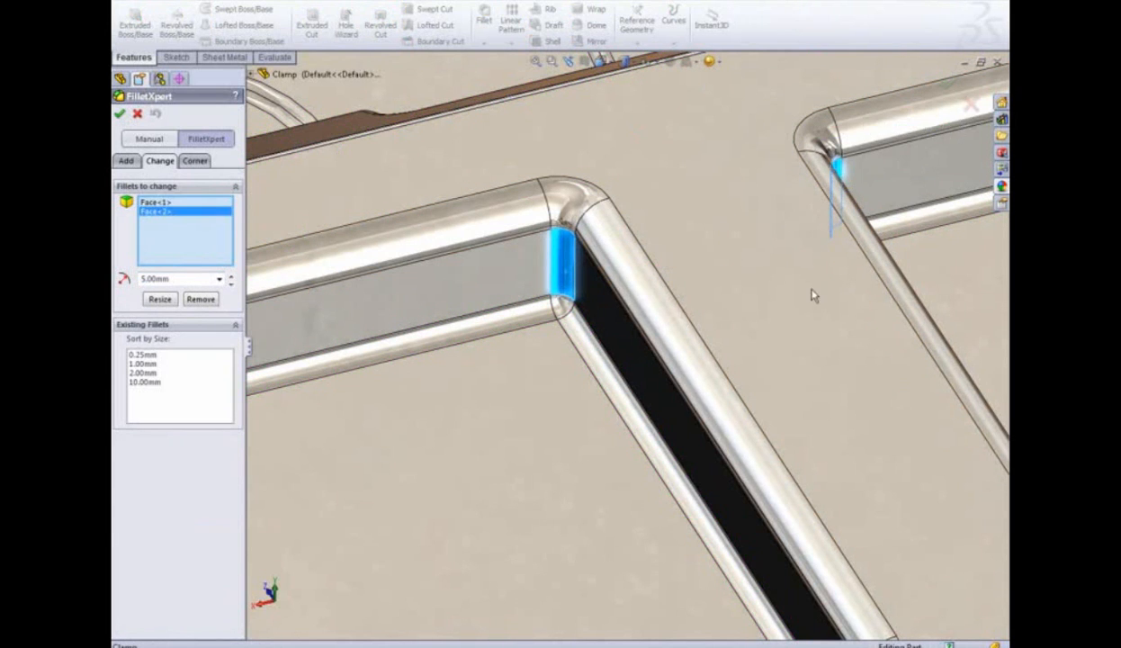
- Add the hidden front vertical corner fillets of both large pockets to the selection, resize all four, and finish FilletXpert
{"action": "scroll", "coordinate": [811, 408], "scroll_direction": "up", "scroll_amount": 4}
{"action": "middle_click_drag", "start_coordinate": [777, 423], "coordinate": [672, 366], "text": "ctrl"}
{"action": "right_click", "coordinate": [631, 450]}
{"action": "left_click", "coordinate": [670, 453]}
{"action": "left_click", "coordinate": [655, 470]}
{"action": "right_click", "coordinate": [756, 428]}
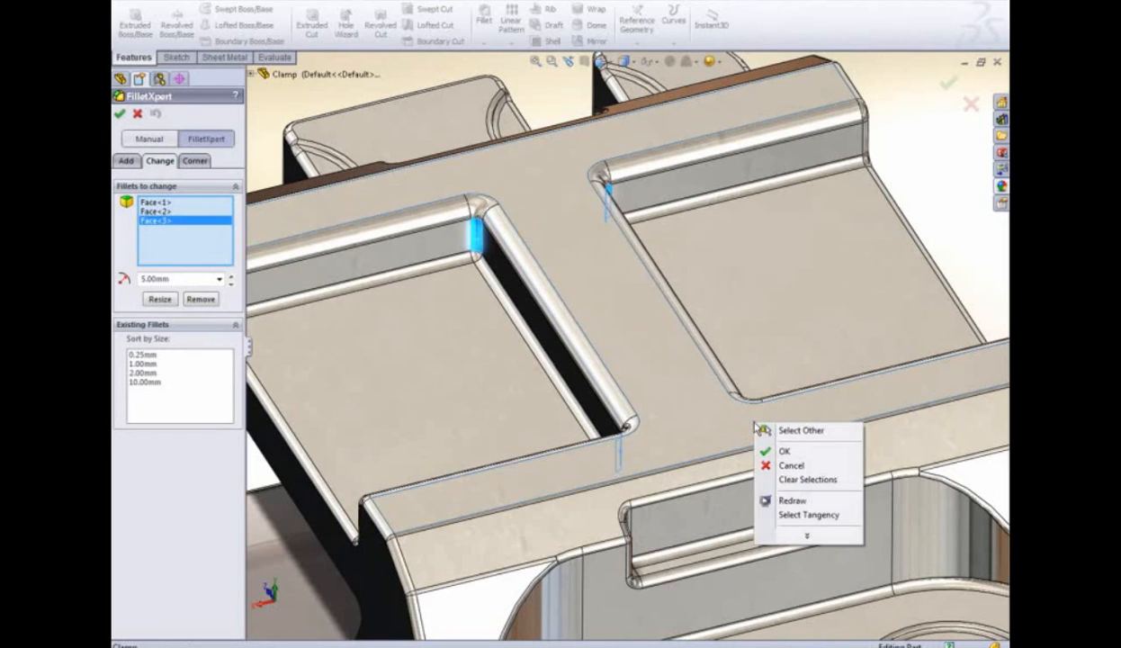
{"action": "left_click", "coordinate": [796, 431]}
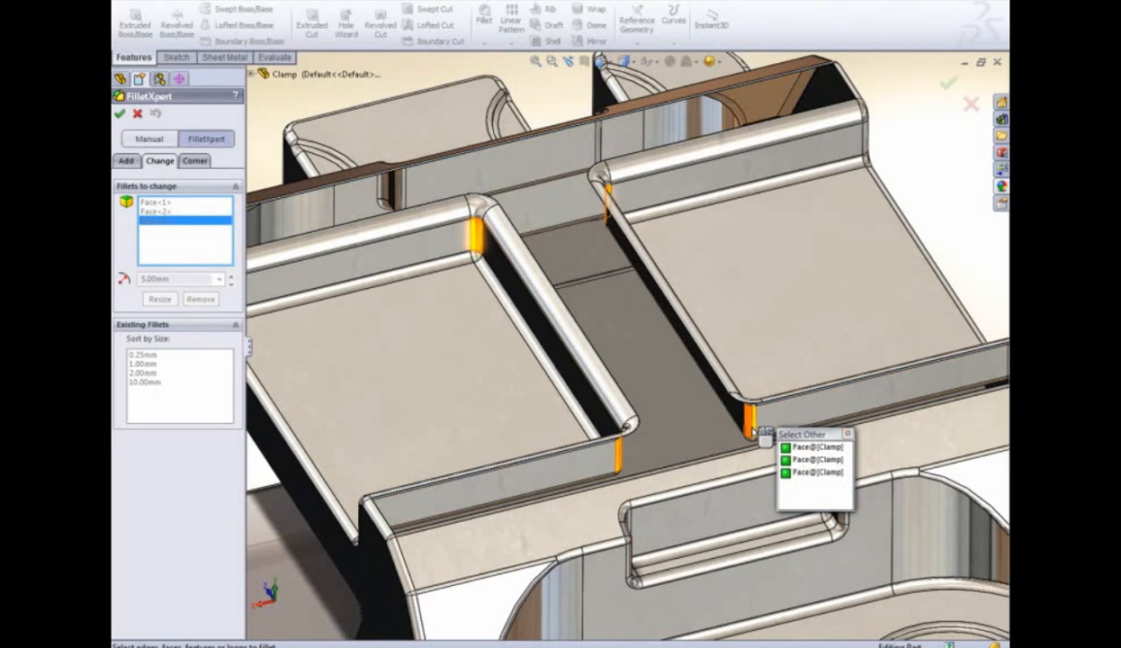
{"action": "left_click", "coordinate": [754, 424]}
{"action": "left_click", "coordinate": [160, 299]}
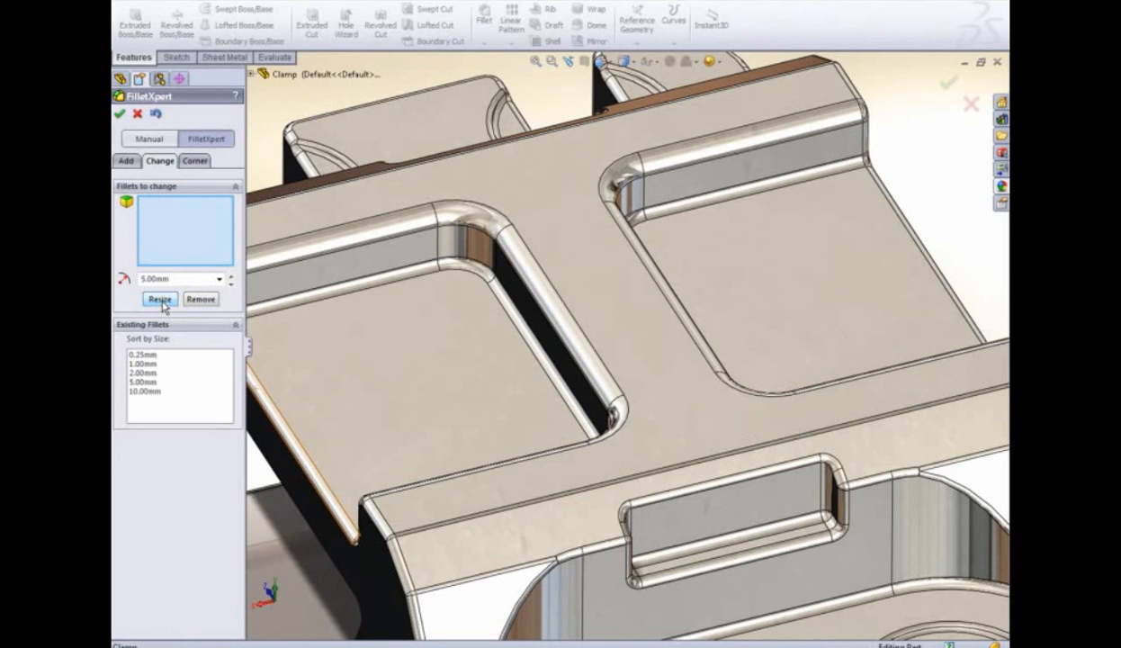
{"action": "left_click", "coordinate": [120, 114]}
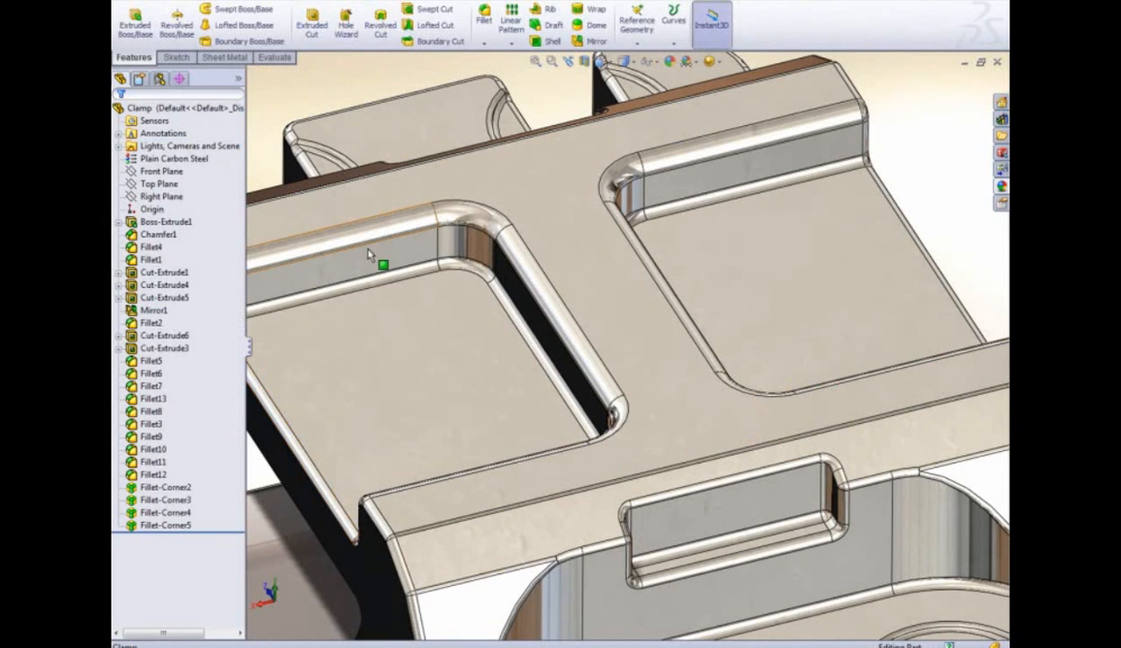
- Use DraftXpert to draft the front and rear walls of both large pockets by 10 degrees, with a pocket floor as neutral plane
{"action": "scroll", "coordinate": [510, 360], "scroll_direction": "up", "scroll_amount": 3}
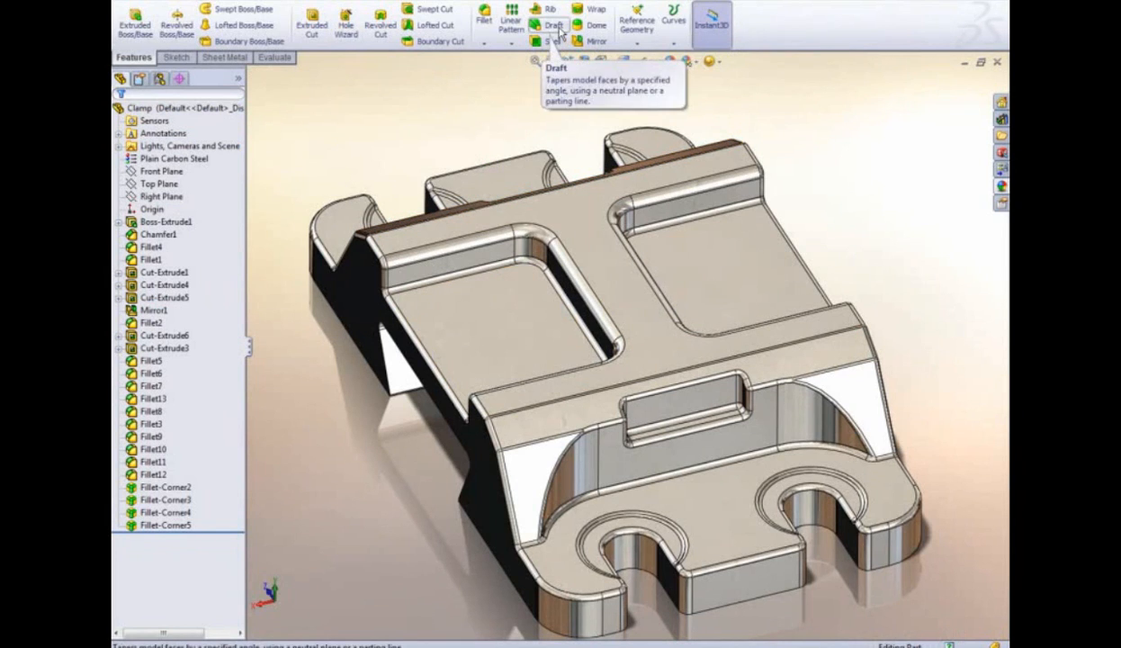
{"action": "left_click", "coordinate": [558, 29]}
{"action": "left_click", "coordinate": [493, 308]}
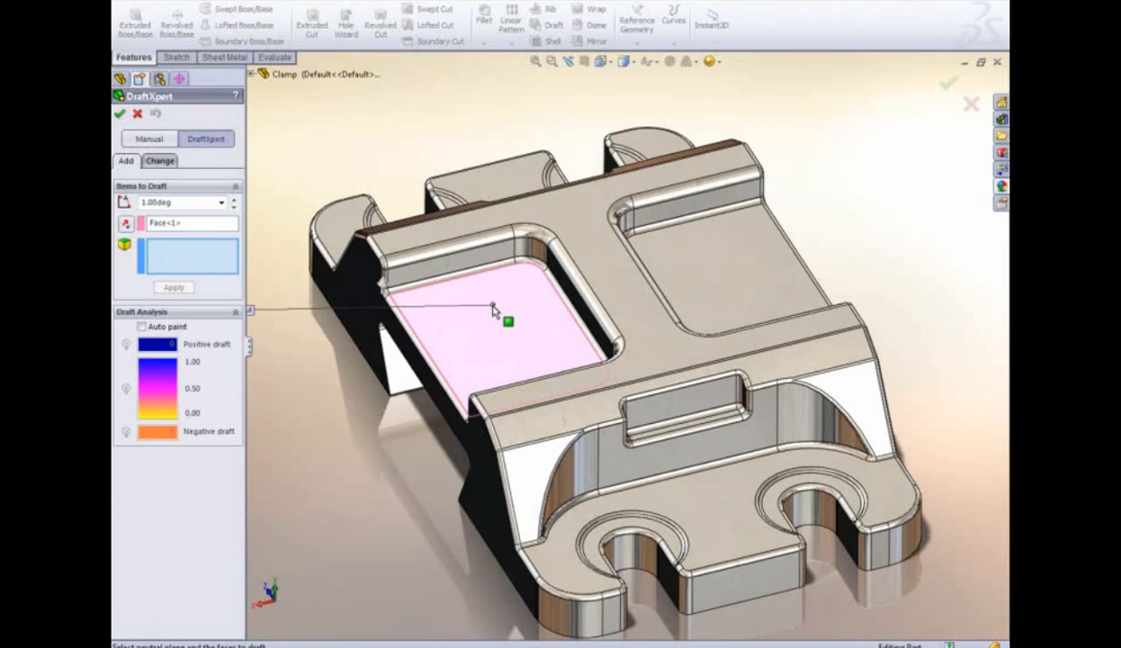
{"action": "left_click", "coordinate": [483, 262]}
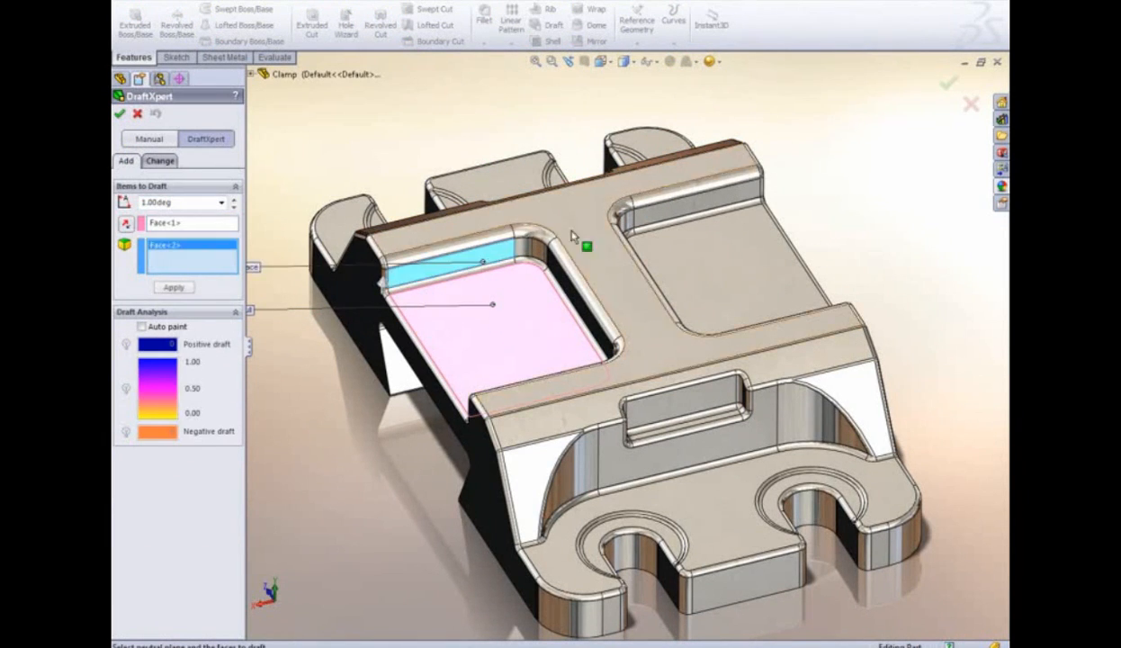
{"action": "left_click", "coordinate": [641, 220]}
{"action": "middle_click_drag", "start_coordinate": [601, 266], "coordinate": [779, 268]}
{"action": "left_click", "coordinate": [648, 187]}
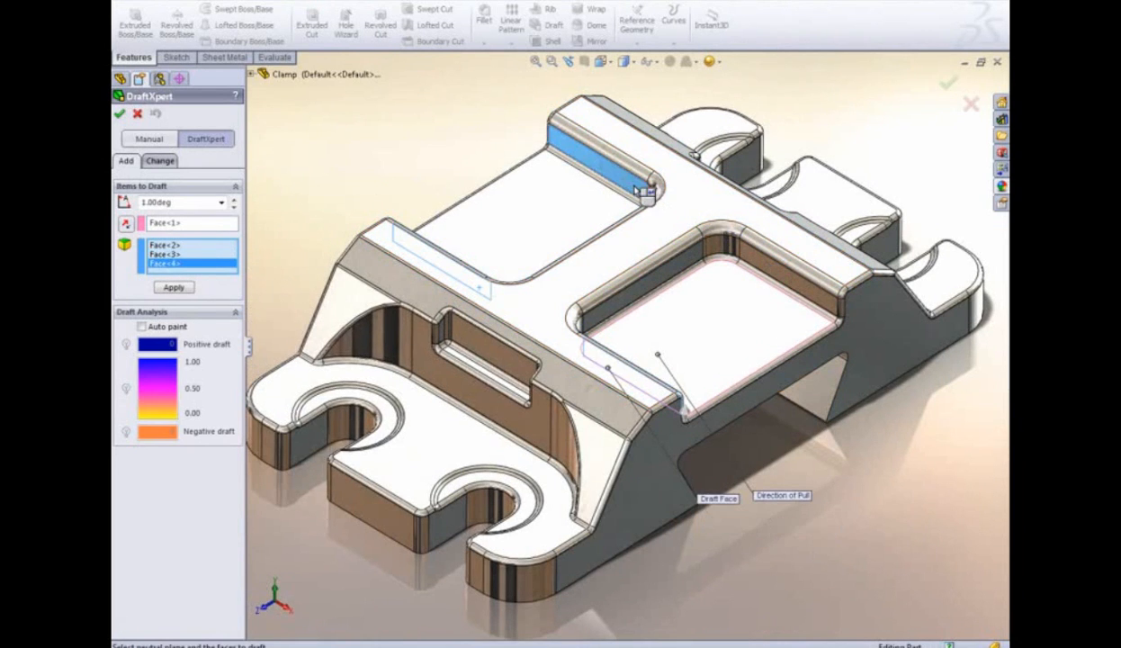
{"action": "left_click", "coordinate": [768, 279]}
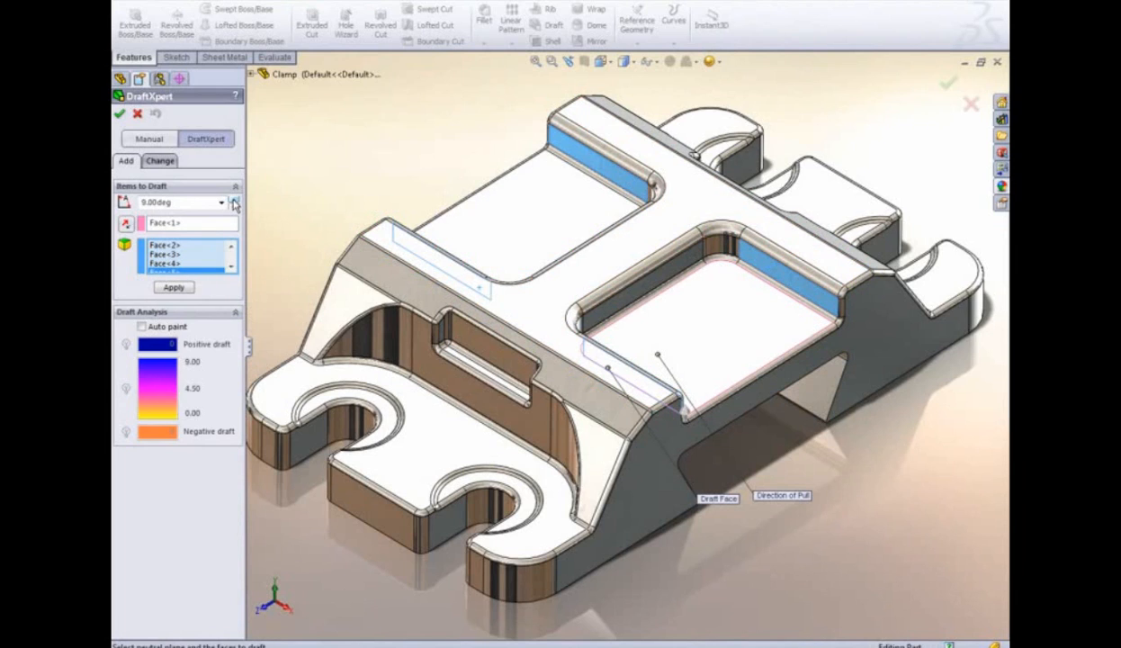
{"action": "left_click", "coordinate": [188, 290]}
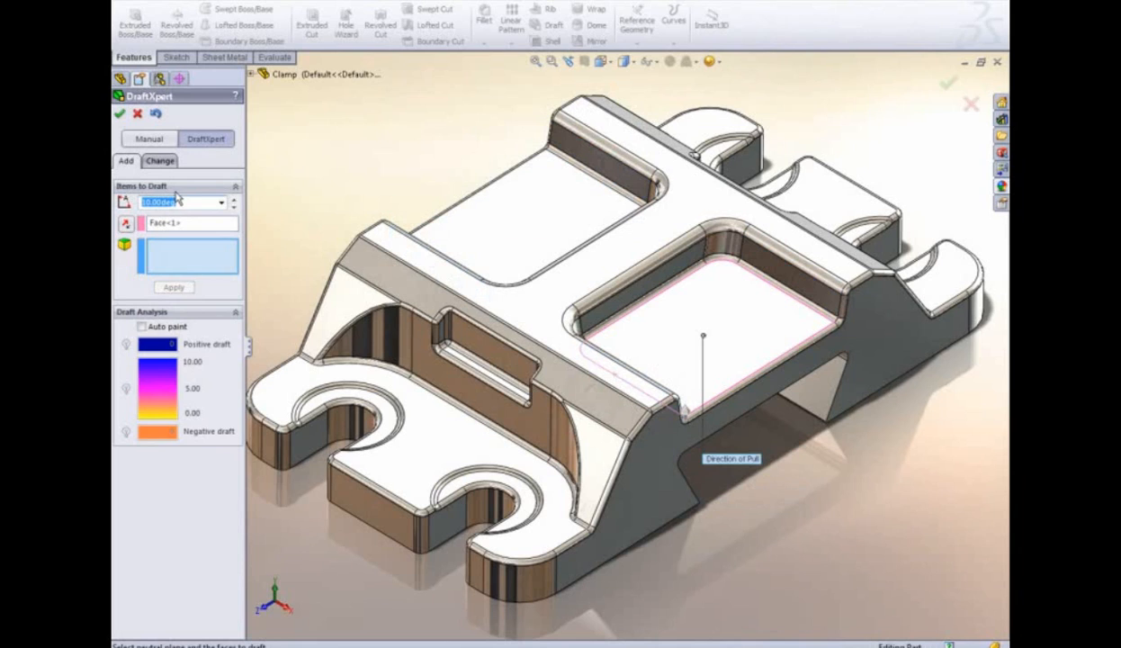
{"action": "left_click", "coordinate": [119, 114]}
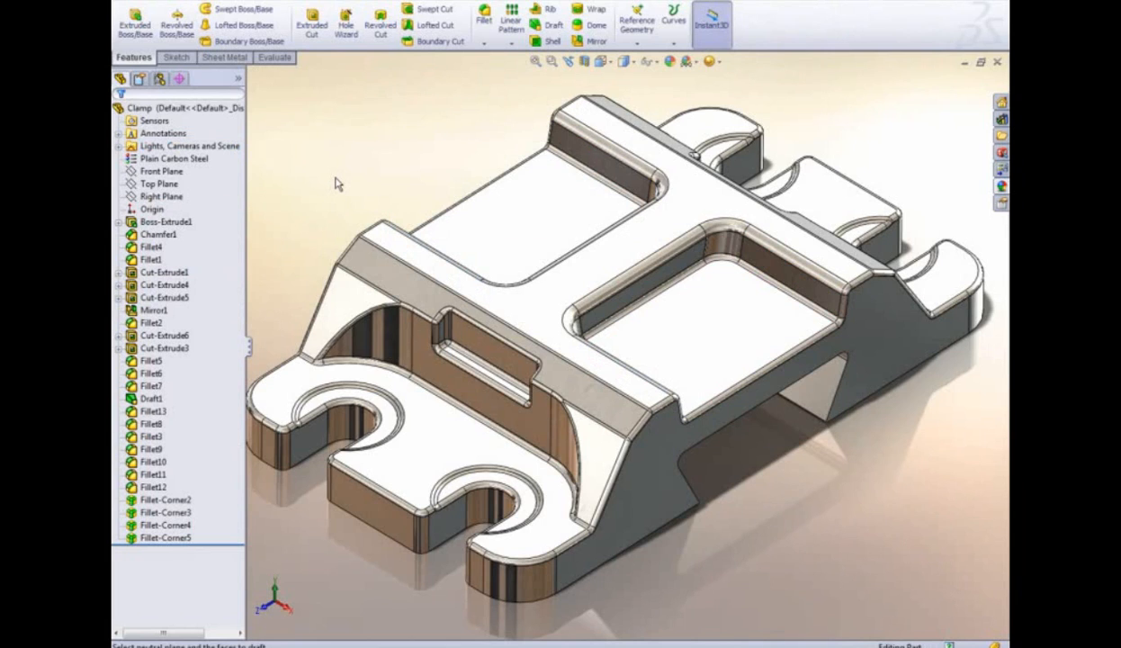
- Delete Cut-Extrude6, the small rectangular pocket in the clamp's front, and check the warning on Cut-Extrude3's sketch
{"action": "left_click", "coordinate": [475, 346]}
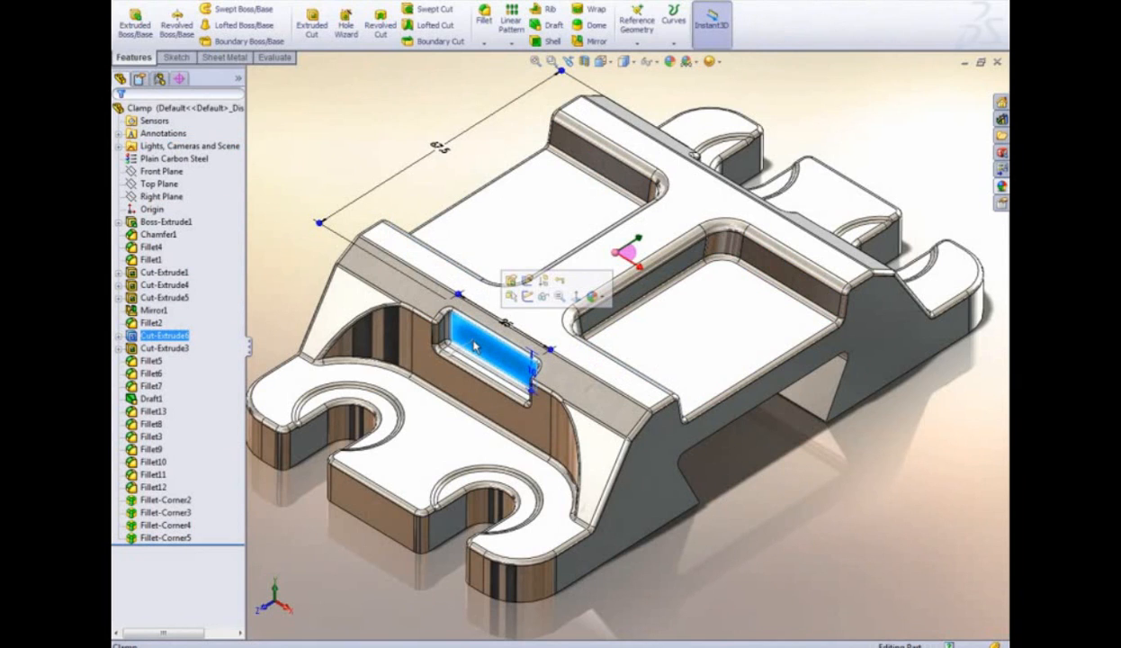
{"action": "key", "text": "ctrl+c"}
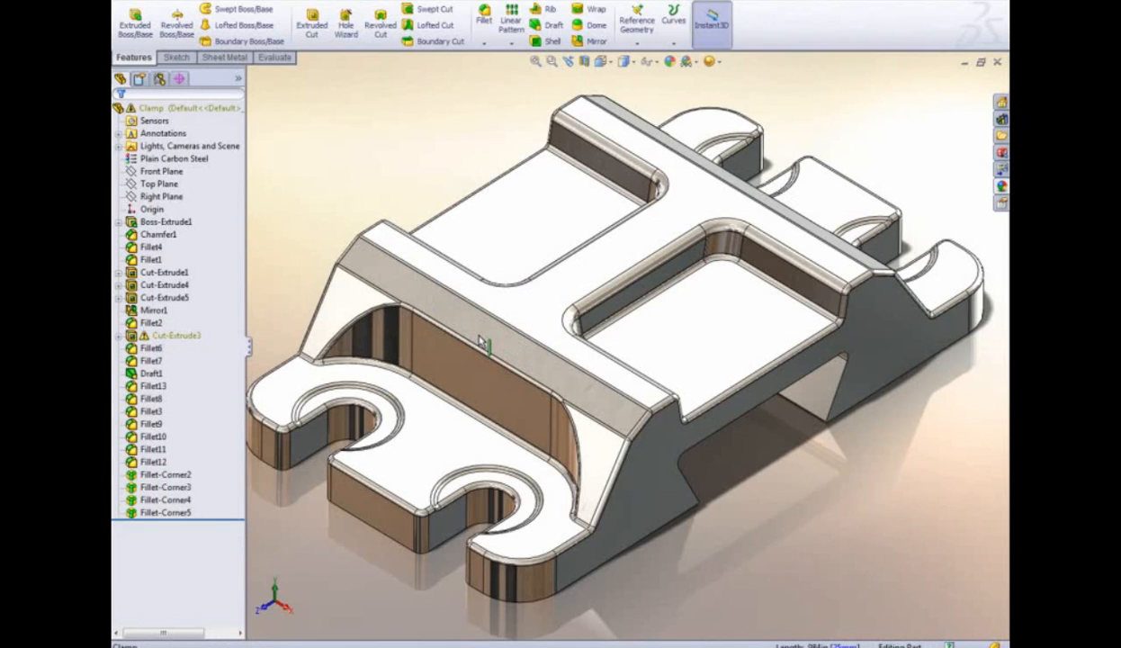
{"action": "left_click", "coordinate": [120, 336]}
{"action": "left_click", "coordinate": [176, 348]}
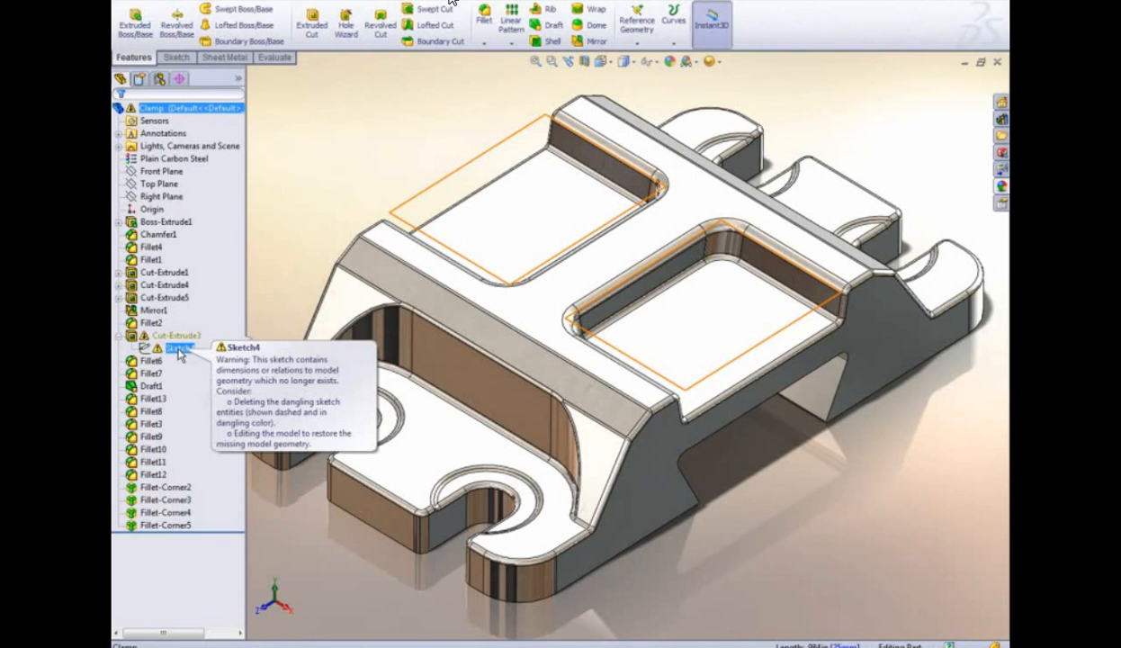
- Edit Sketch4 to reattach its two dangling dimensions to the top face's front and rear long edges, and exit the sketch
{"action": "left_click", "coordinate": [179, 351]}
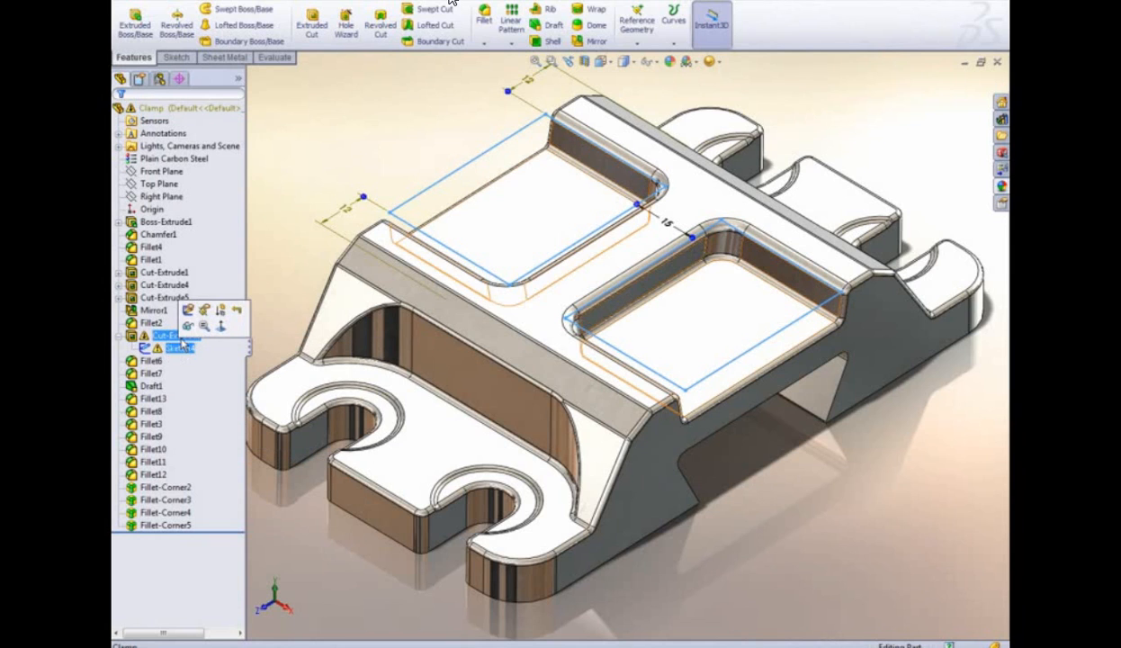
{"action": "left_click", "coordinate": [188, 310]}
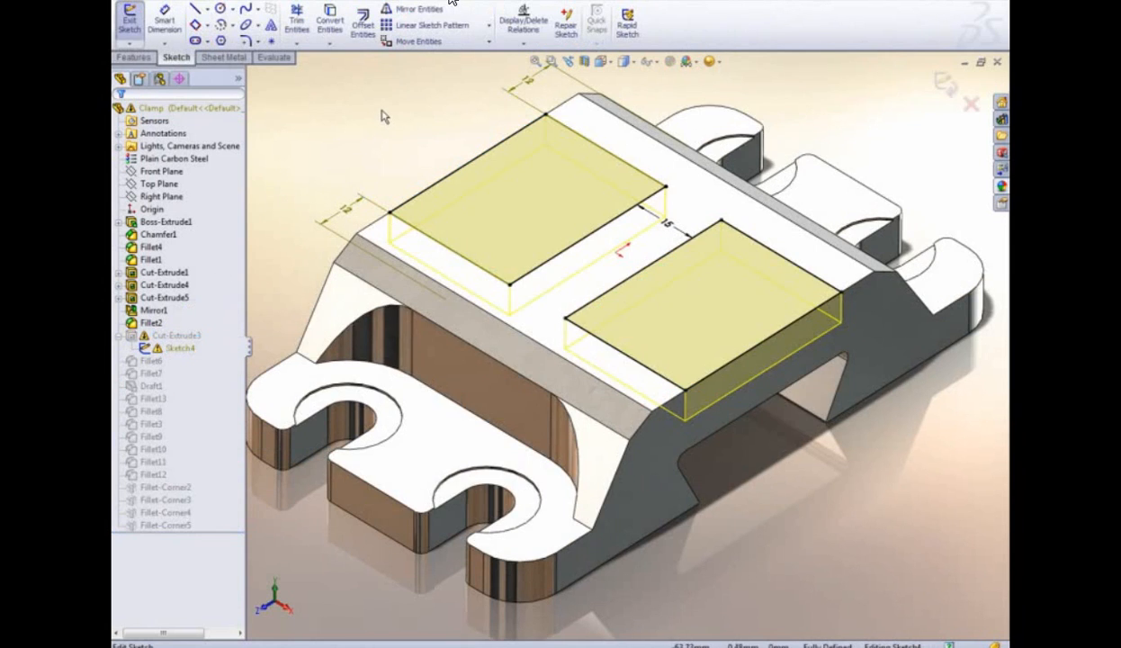
{"action": "left_click", "coordinate": [352, 213]}
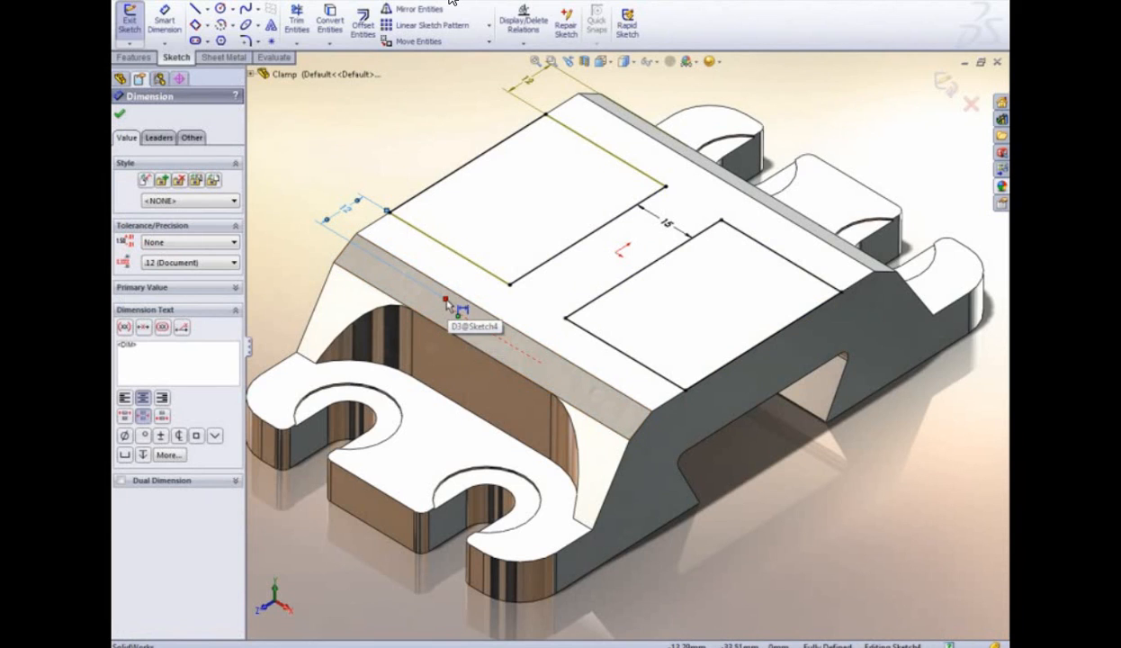
{"action": "left_click_drag", "start_coordinate": [446, 290], "coordinate": [446, 294]}
{"action": "left_click_drag", "start_coordinate": [531, 86], "coordinate": [672, 153]}
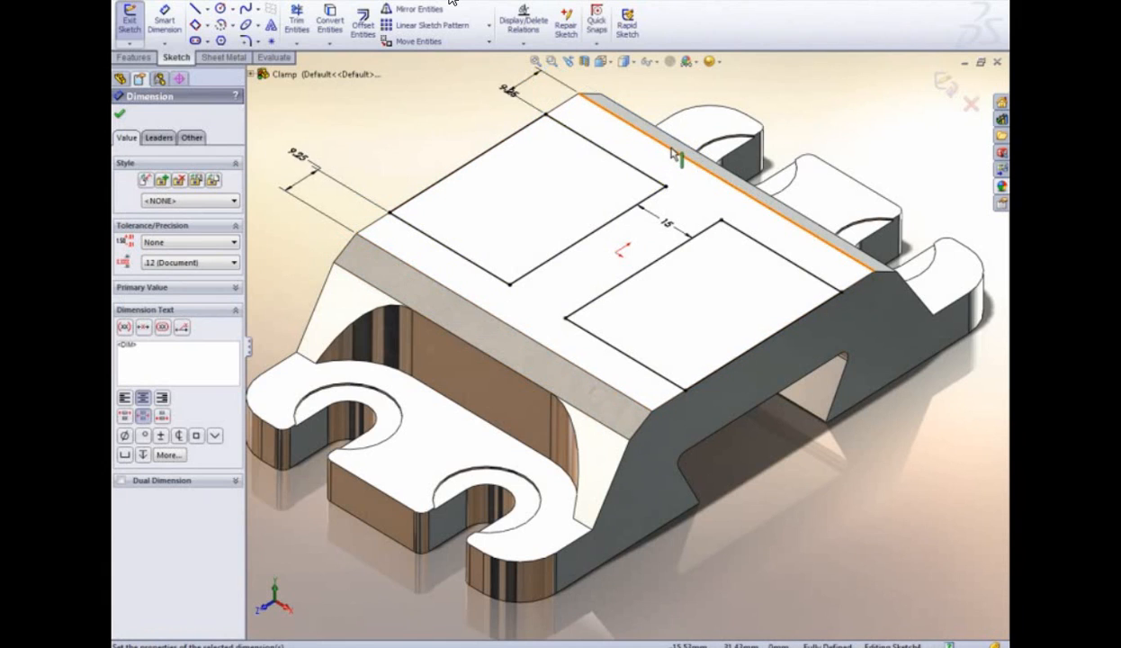
{"action": "left_click", "coordinate": [803, 128]}
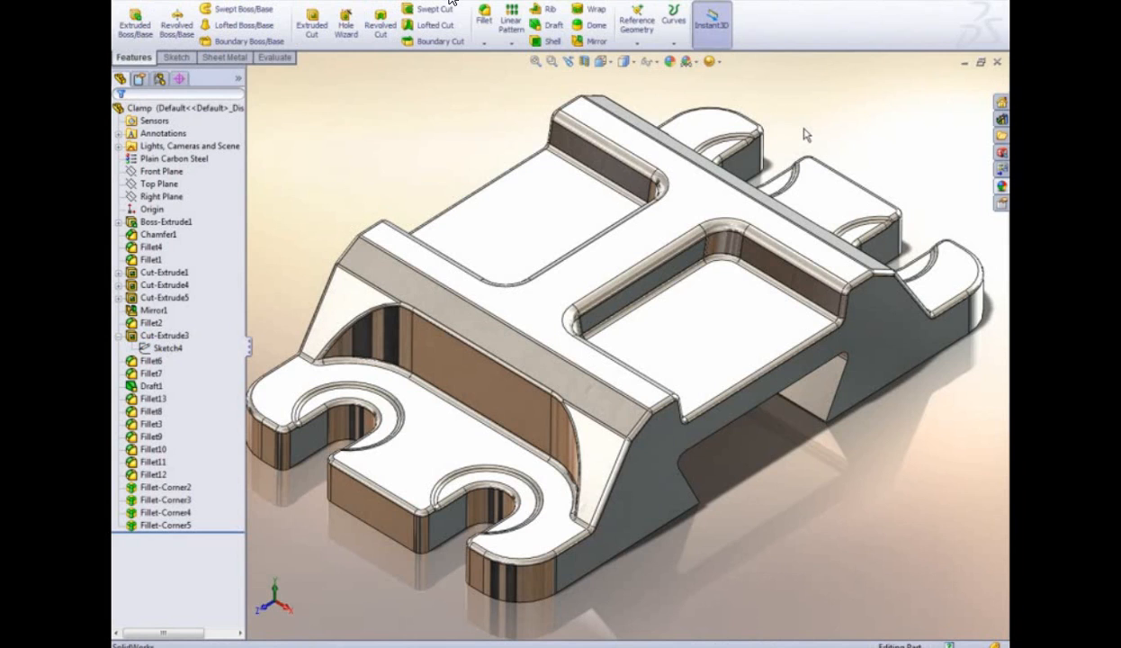
- Switch to the SW0902 jig saw assembly and move its gear drive and cam to examine how the mechanism works
{"action": "key", "text": "ctrl+Tab"}
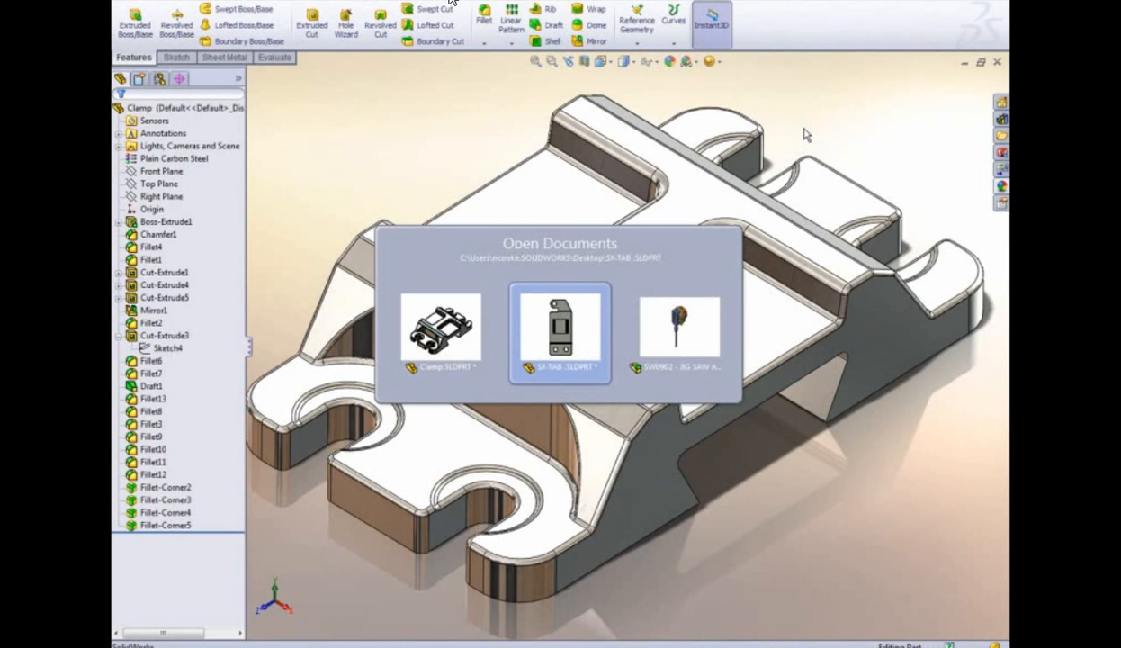
{"action": "key", "text": "ctrl+Tab"}
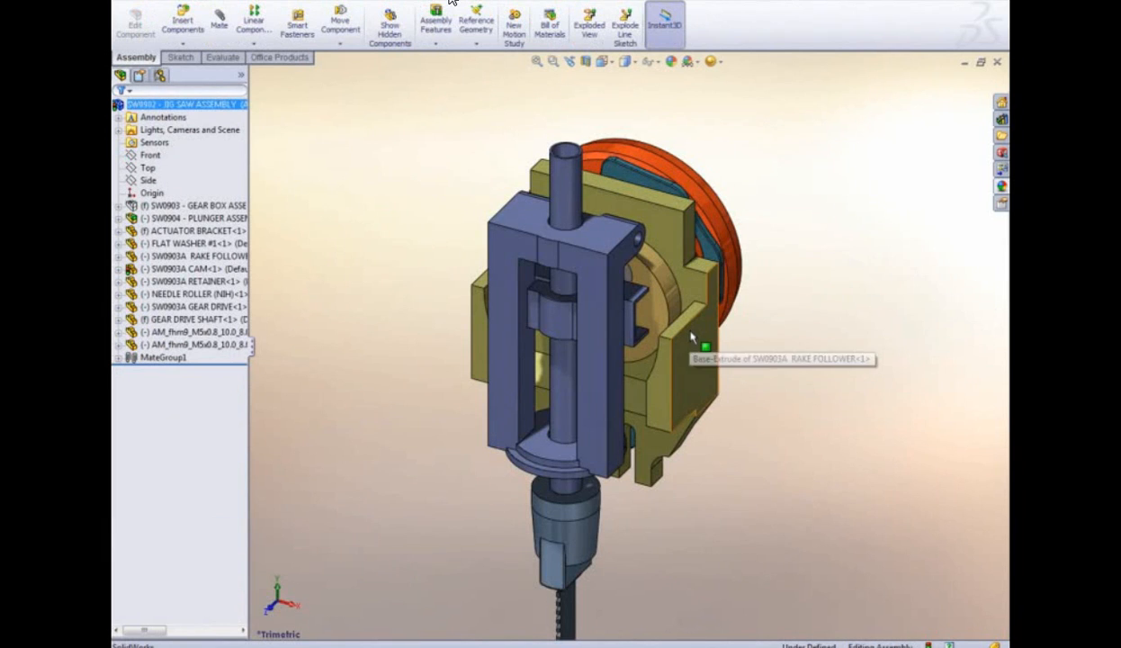
{"action": "middle_click_drag", "start_coordinate": [754, 339], "coordinate": [750, 268]}
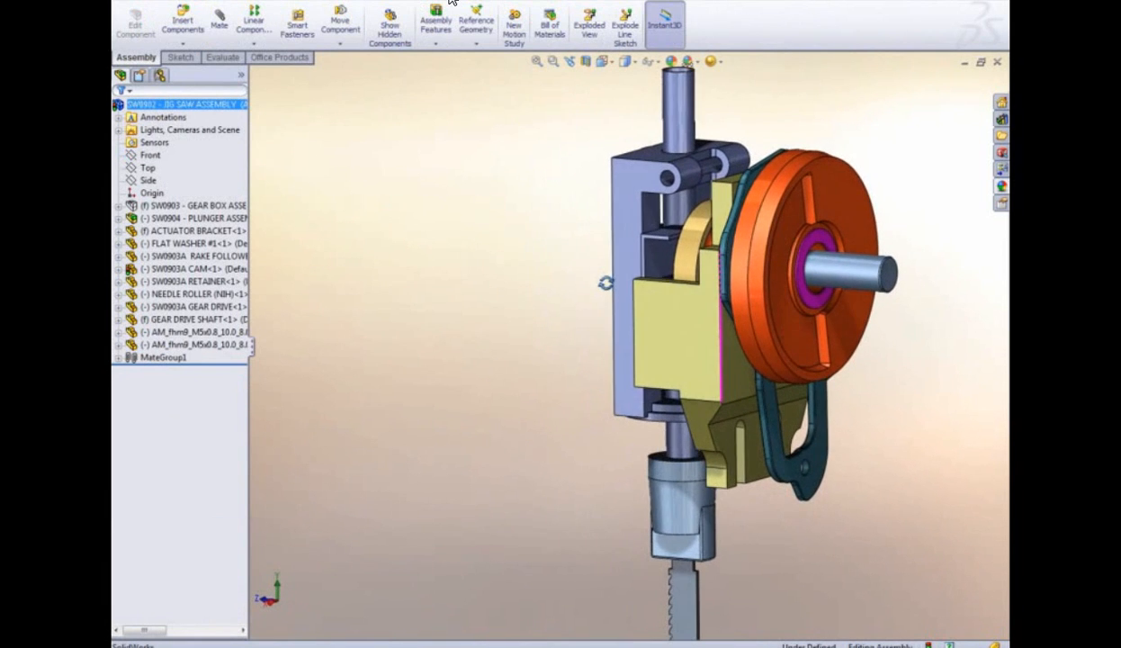
{"action": "left_click_drag", "start_coordinate": [749, 268], "coordinate": [656, 282]}
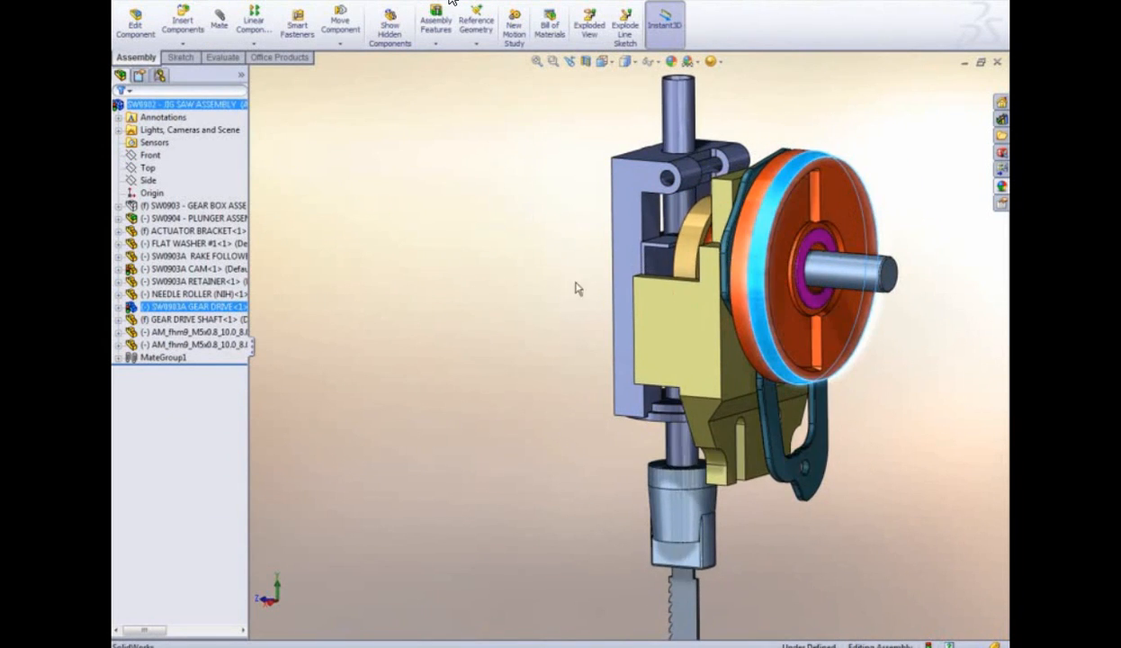
{"action": "middle_click_drag", "start_coordinate": [529, 268], "coordinate": [752, 322]}
{"action": "mouse_move", "coordinate": [454, 273]}
{"action": "left_mouse_down"}
{"action": "mouse_move", "coordinate": [420, 321]}
{"action": "mouse_move", "coordinate": [532, 371]}
{"action": "mouse_move", "coordinate": [585, 323]}
{"action": "mouse_move", "coordinate": [598, 245]}
{"action": "mouse_move", "coordinate": [526, 185]}
{"action": "mouse_move", "coordinate": [414, 220]}
{"action": "mouse_move", "coordinate": [400, 284]}
{"action": "mouse_move", "coordinate": [423, 315]}
{"action": "mouse_move", "coordinate": [441, 273]}
{"action": "left_mouse_up"}
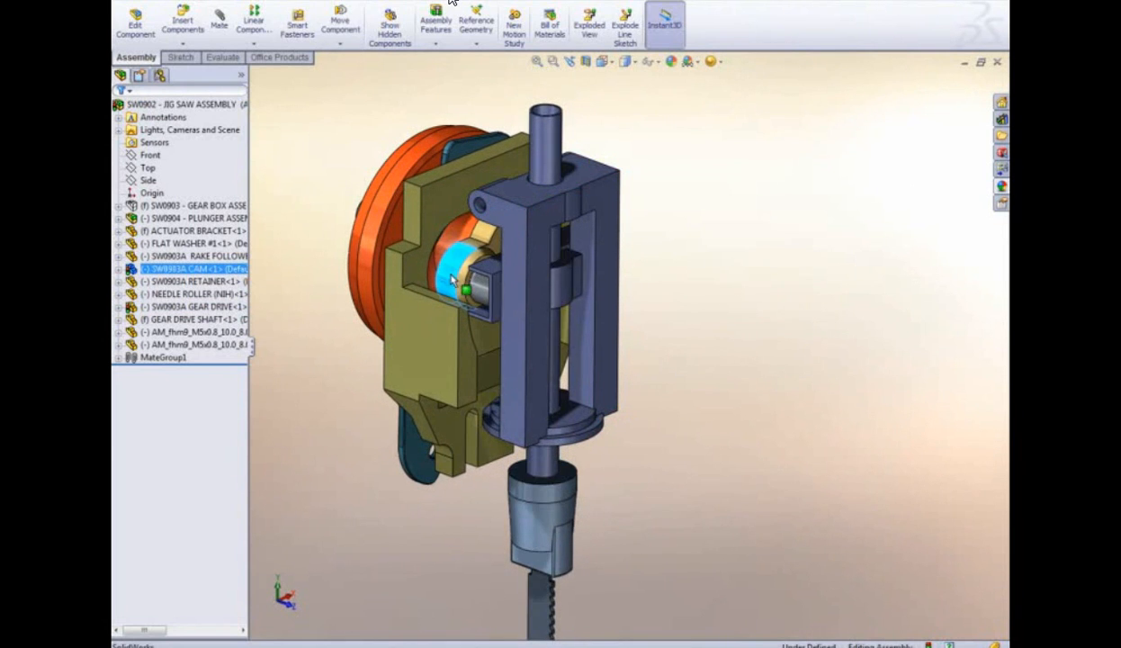
- Add a coincident mate between the cam's flat face and the top face of the plunger's bracket, forcing the mate to solve
{"action": "left_click", "coordinate": [664, 308]}
{"action": "scroll", "coordinate": [427, 256], "scroll_direction": "up", "scroll_amount": 5}
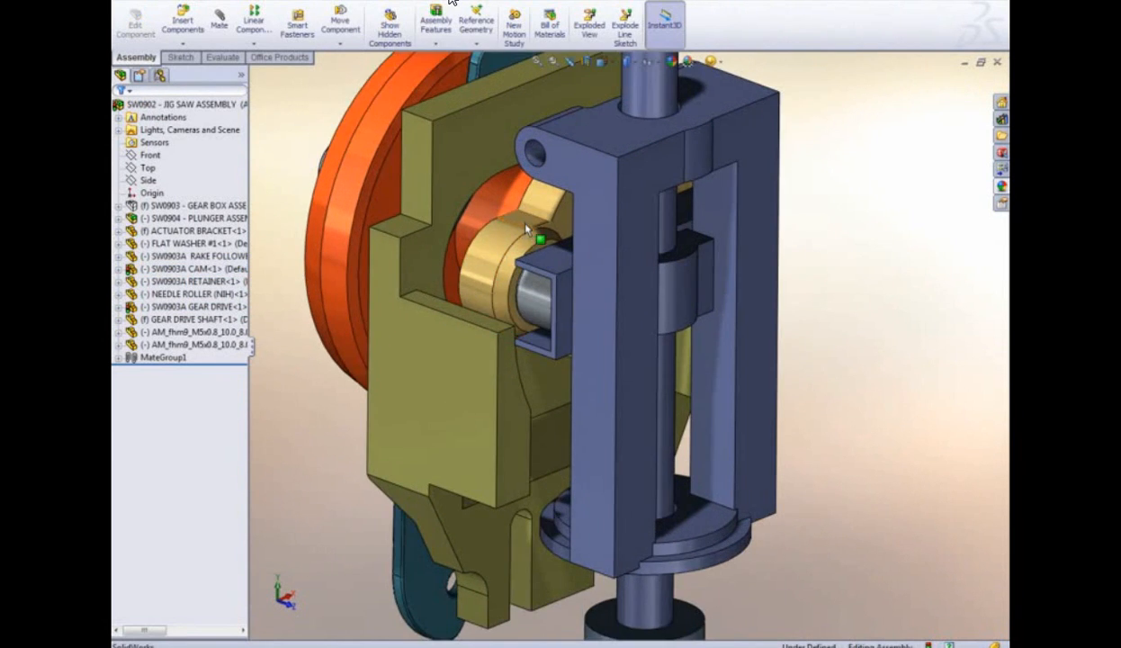
{"action": "left_click", "coordinate": [558, 262]}
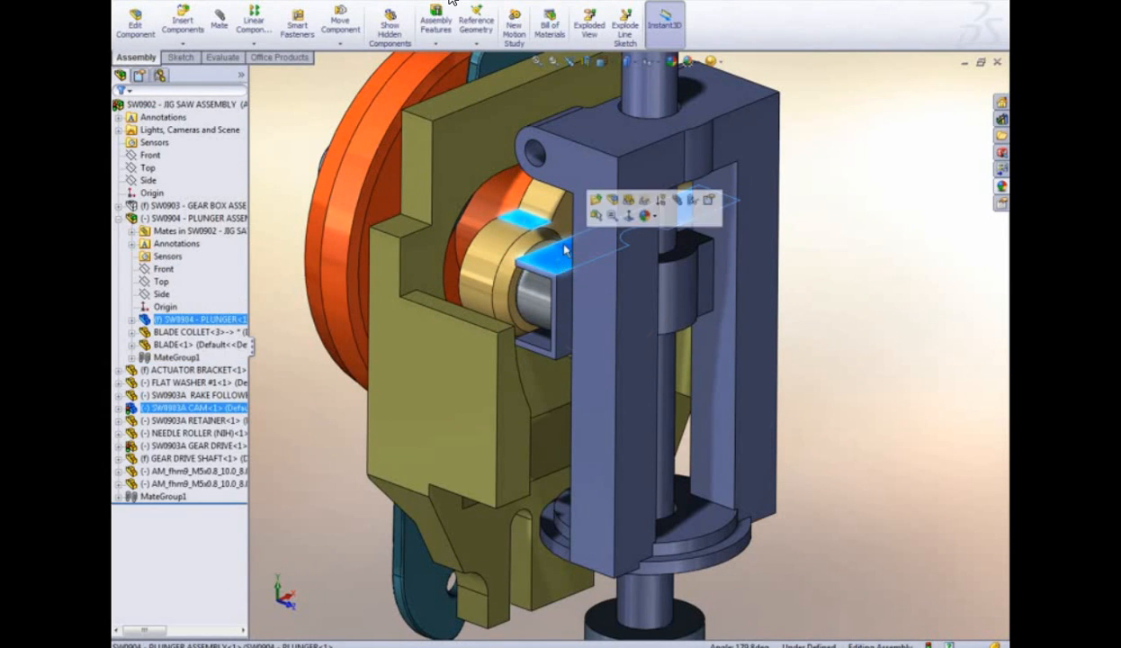
{"action": "left_click", "coordinate": [674, 205]}
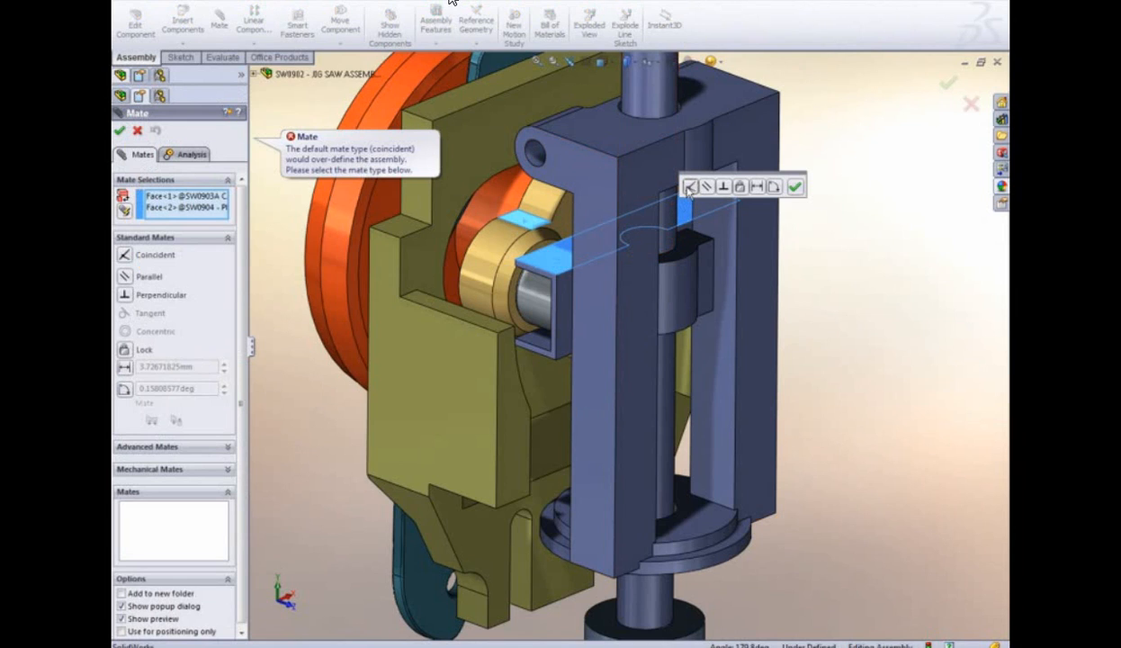
{"action": "left_click", "coordinate": [689, 187]}
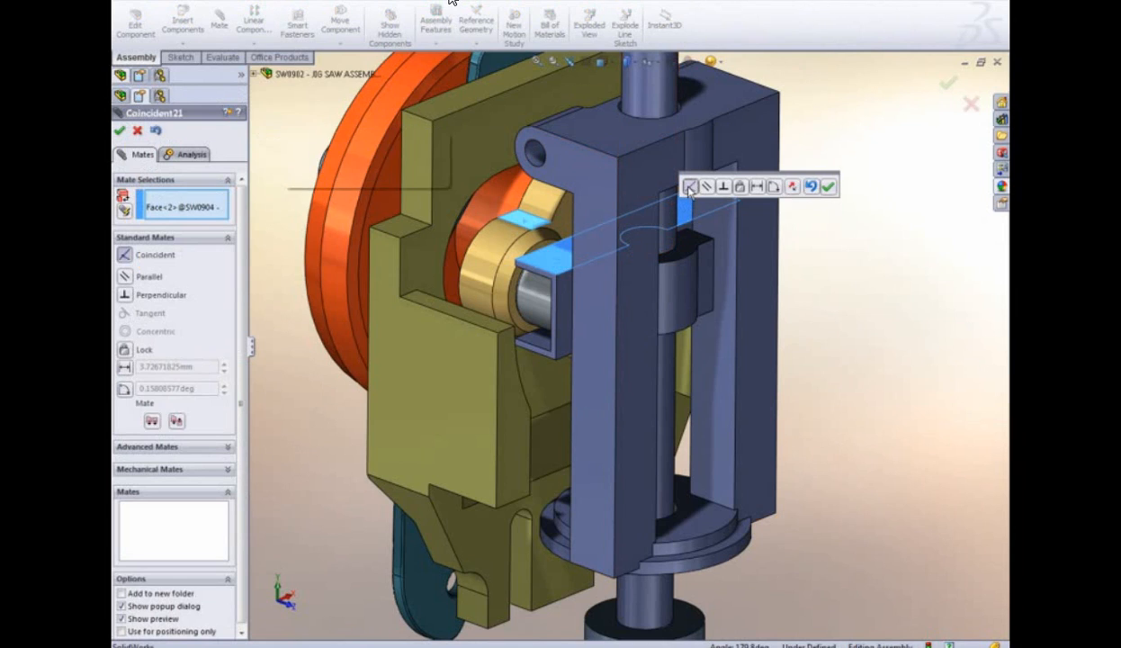
{"action": "left_click", "coordinate": [827, 187]}
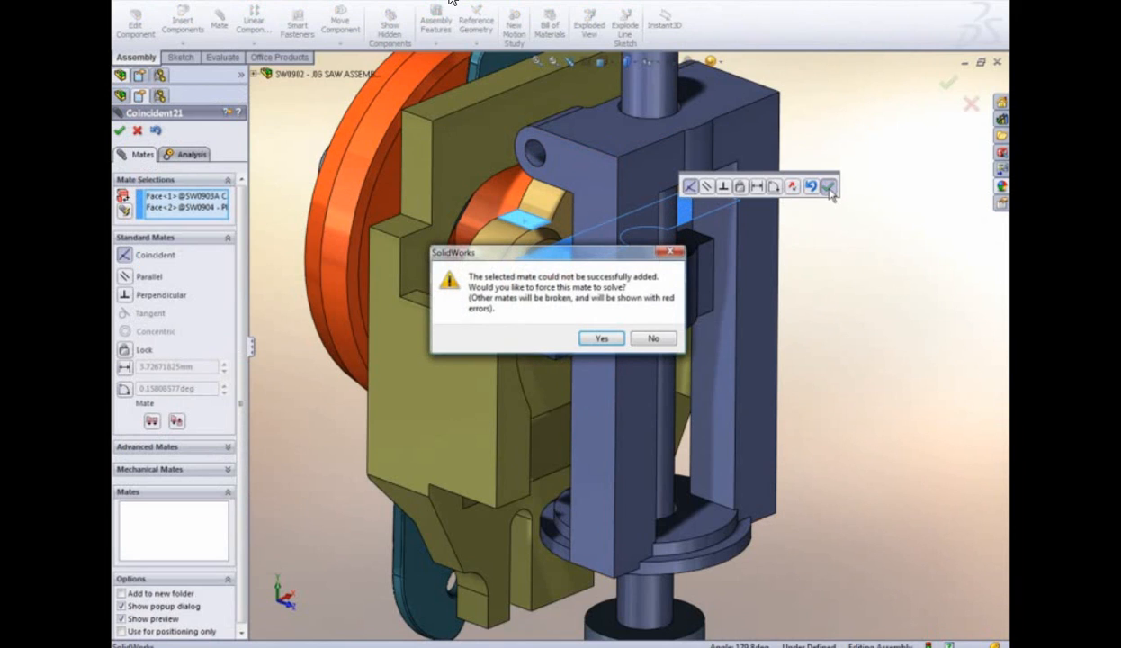
{"action": "left_click", "coordinate": [594, 338]}
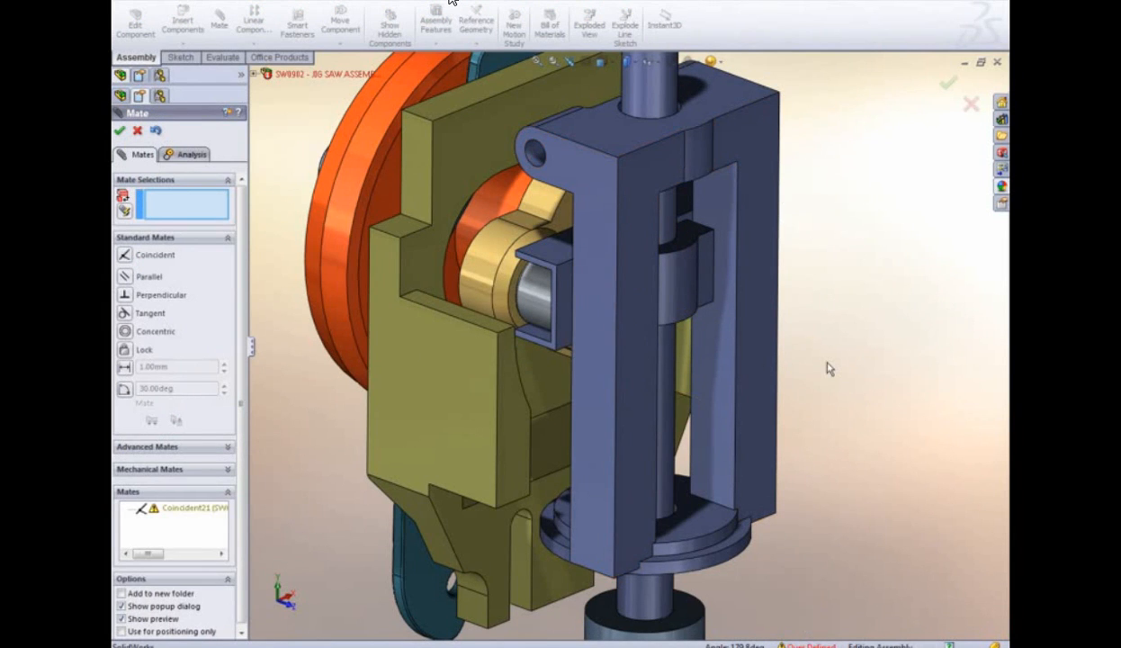
- Leave the Mate command and try to turn the orange gear drive to test whether the mechanism still moves
{"action": "key", "text": "Escape"}
{"action": "scroll", "coordinate": [829, 369], "scroll_direction": "up", "scroll_amount": 5}
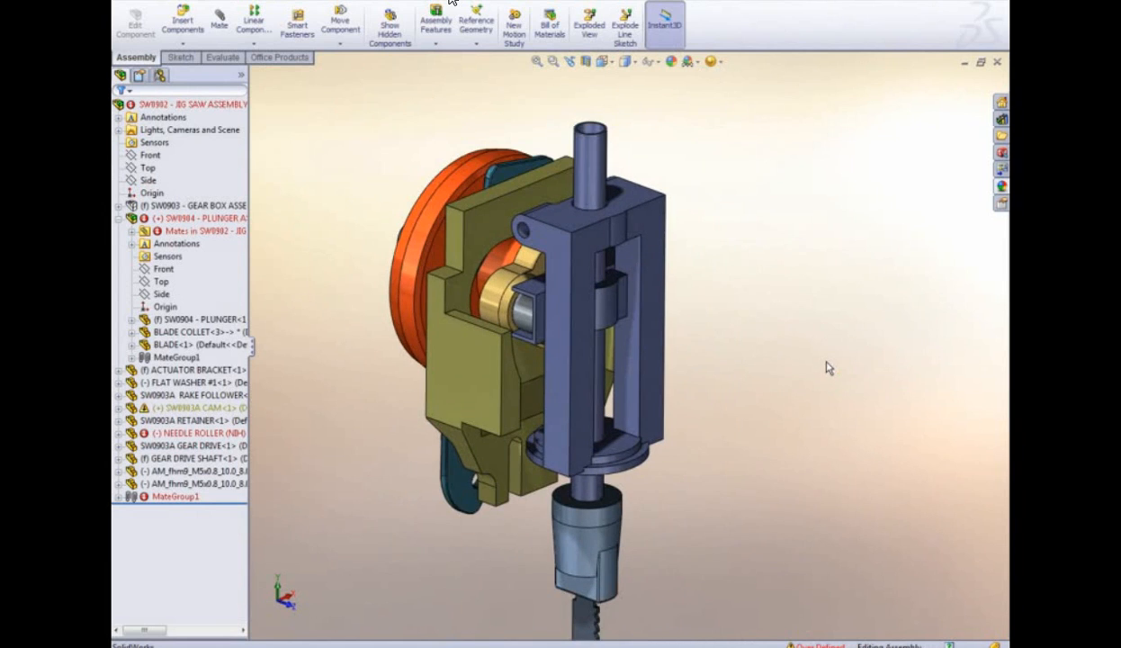
{"action": "left_click", "coordinate": [453, 187]}
{"action": "mouse_move", "coordinate": [451, 187]}
{"action": "left_mouse_down"}
{"action": "mouse_move", "coordinate": [444, 200]}
{"action": "mouse_move", "coordinate": [449, 185]}
{"action": "left_mouse_up"}
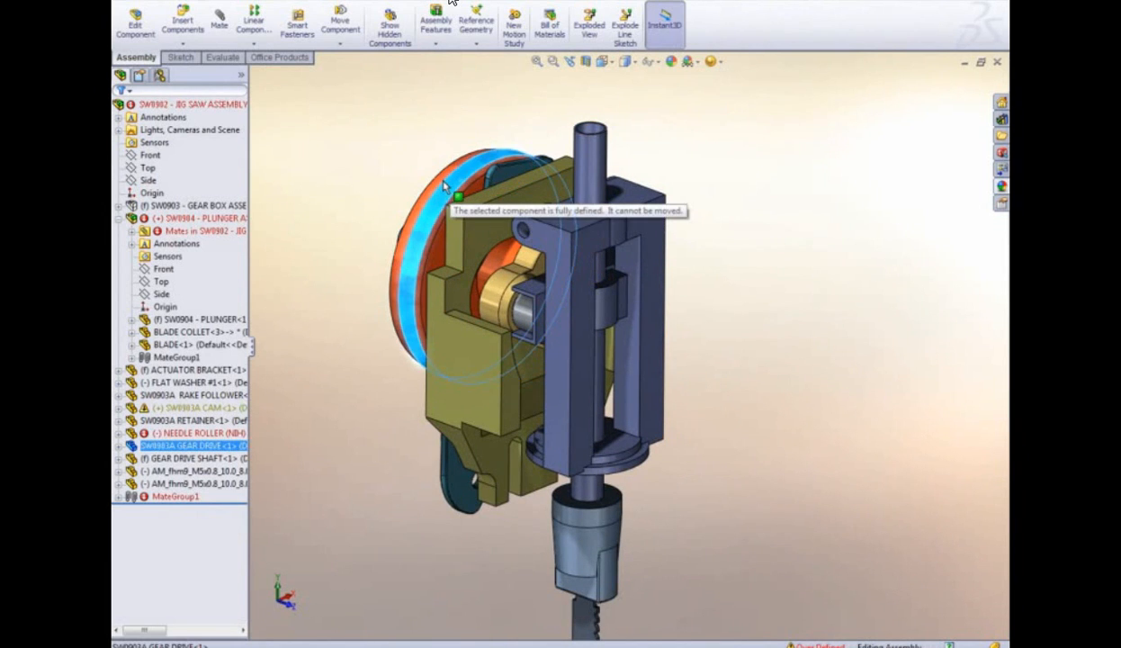
{"action": "left_click", "coordinate": [384, 122]}
- Review the mates in the assembly's mate group, open the list of mate errors, and examine Concentric7 there
{"action": "left_click", "coordinate": [241, 436]}
{"action": "left_click", "coordinate": [119, 497]}
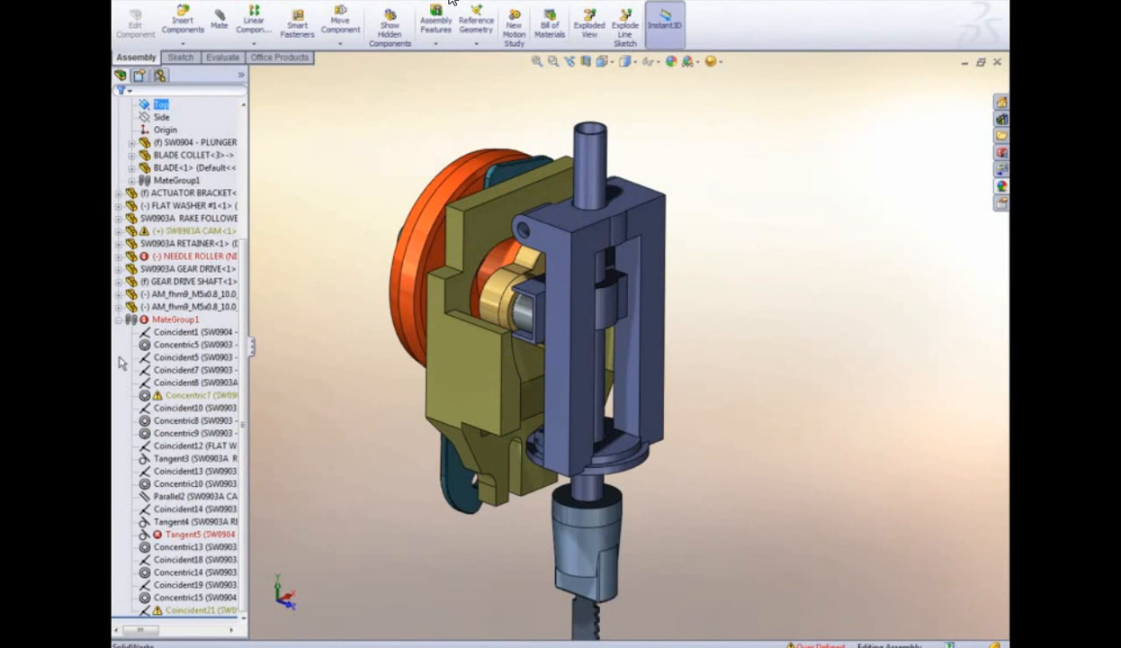
{"action": "left_click", "coordinate": [118, 319]}
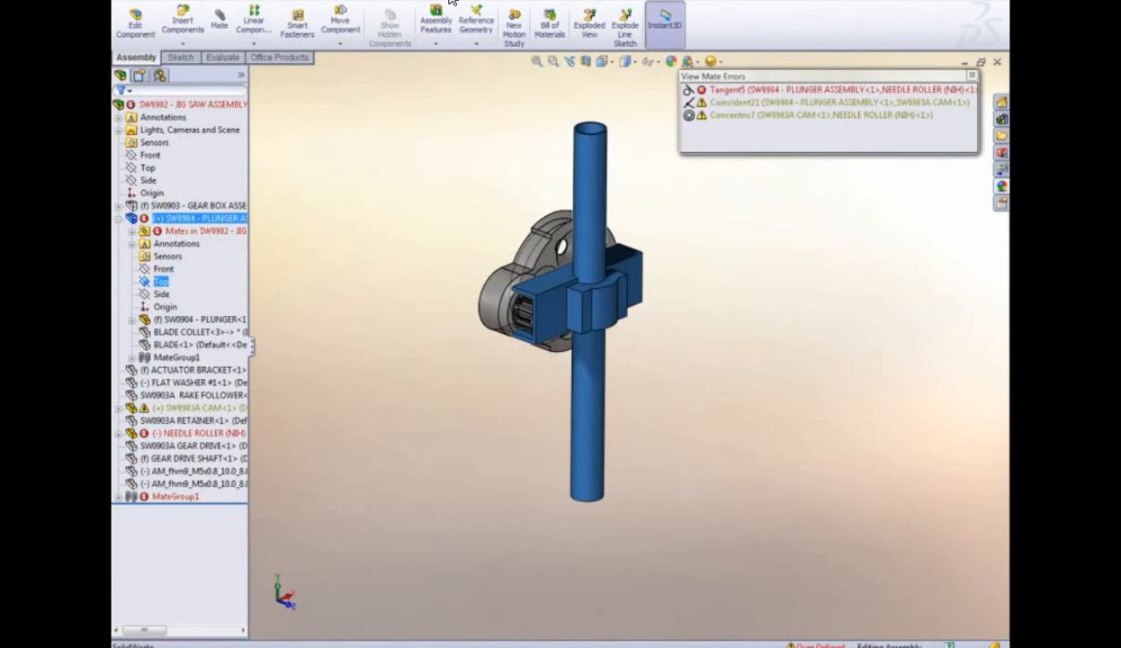
{"action": "left_click", "coordinate": [797, 116]}
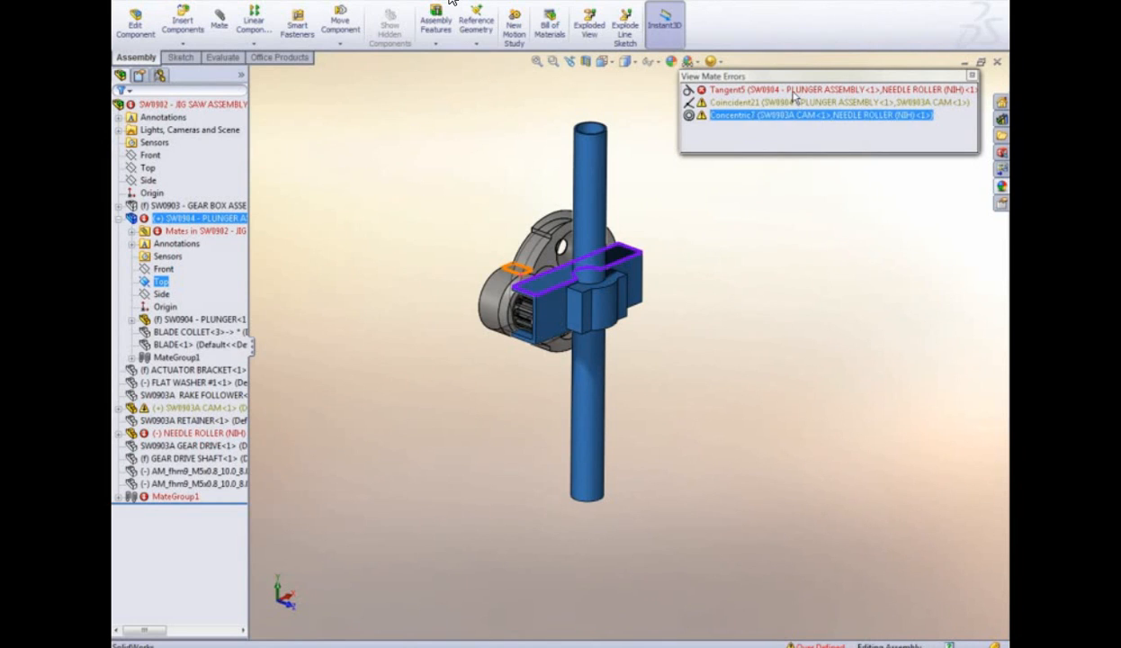
- Force the Tangent5 mate between plunger assembly and needle roller to solve, and do the same for Concentric7 between cam and needle roller
{"action": "left_click", "coordinate": [795, 90]}
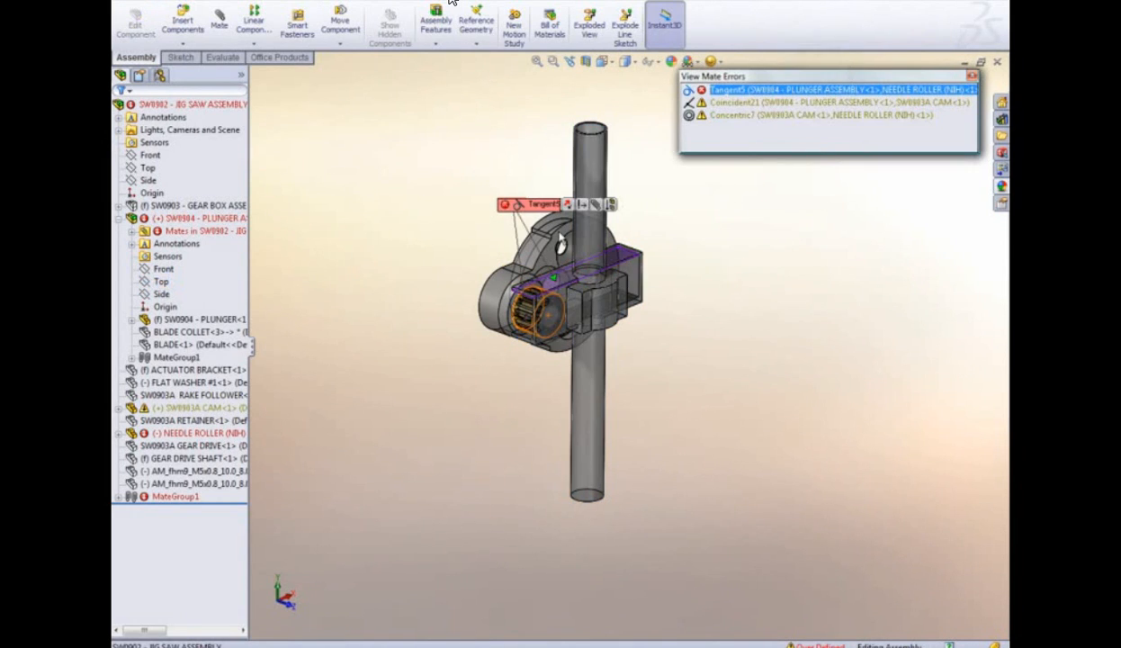
{"action": "left_click_drag", "start_coordinate": [550, 209], "coordinate": [467, 168]}
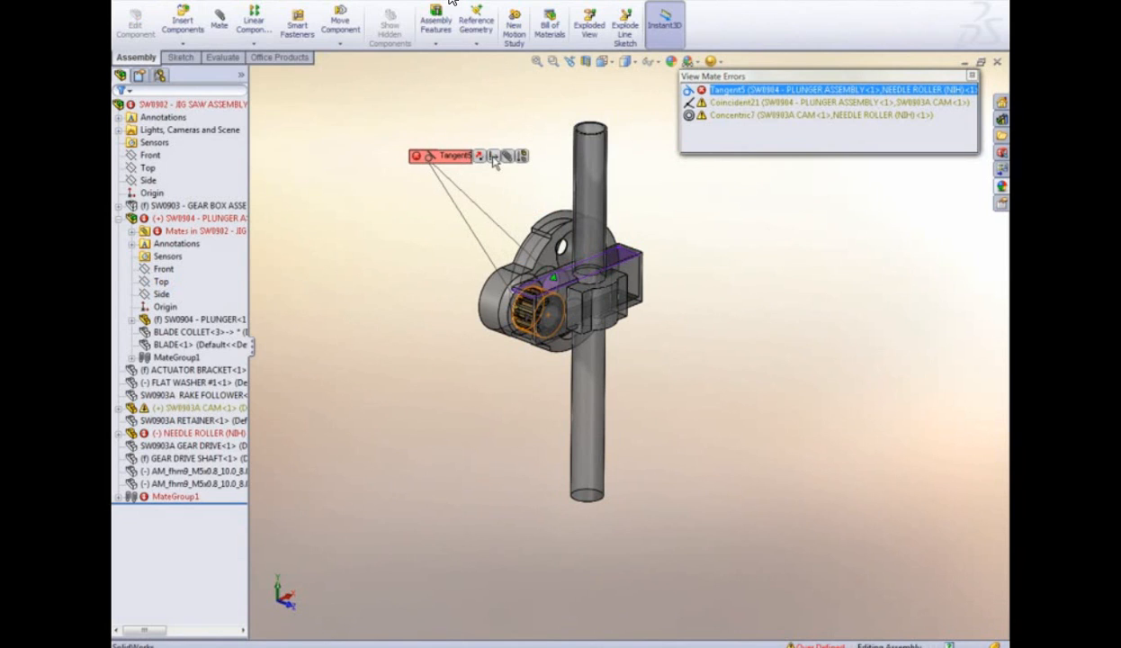
{"action": "left_click", "coordinate": [494, 160]}
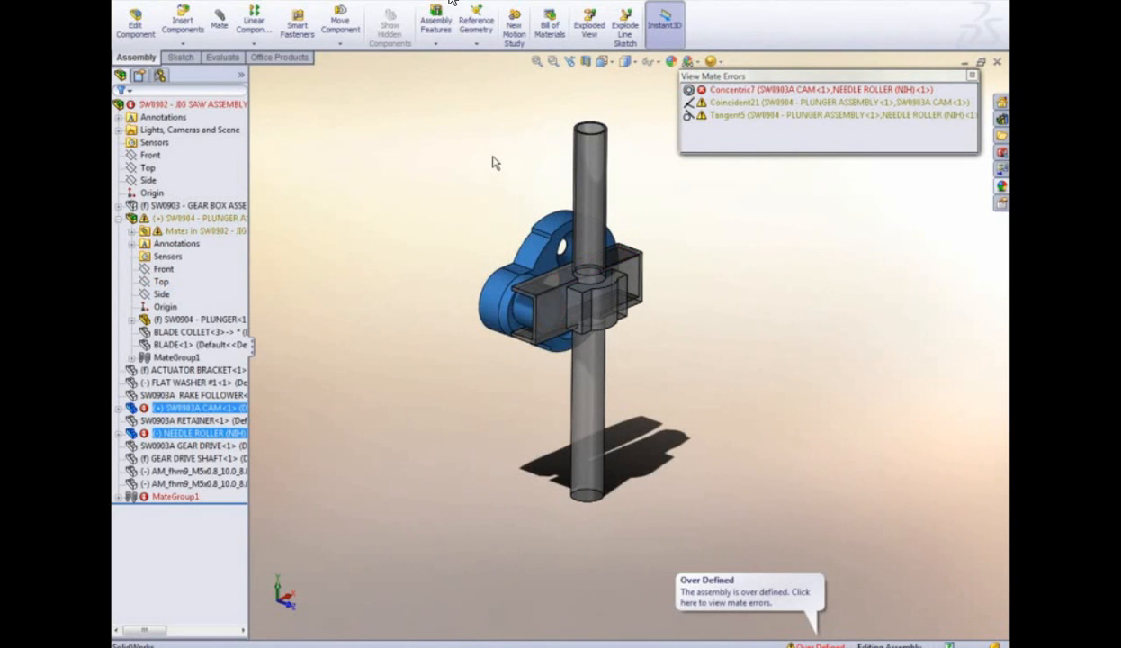
{"action": "left_click", "coordinate": [719, 93]}
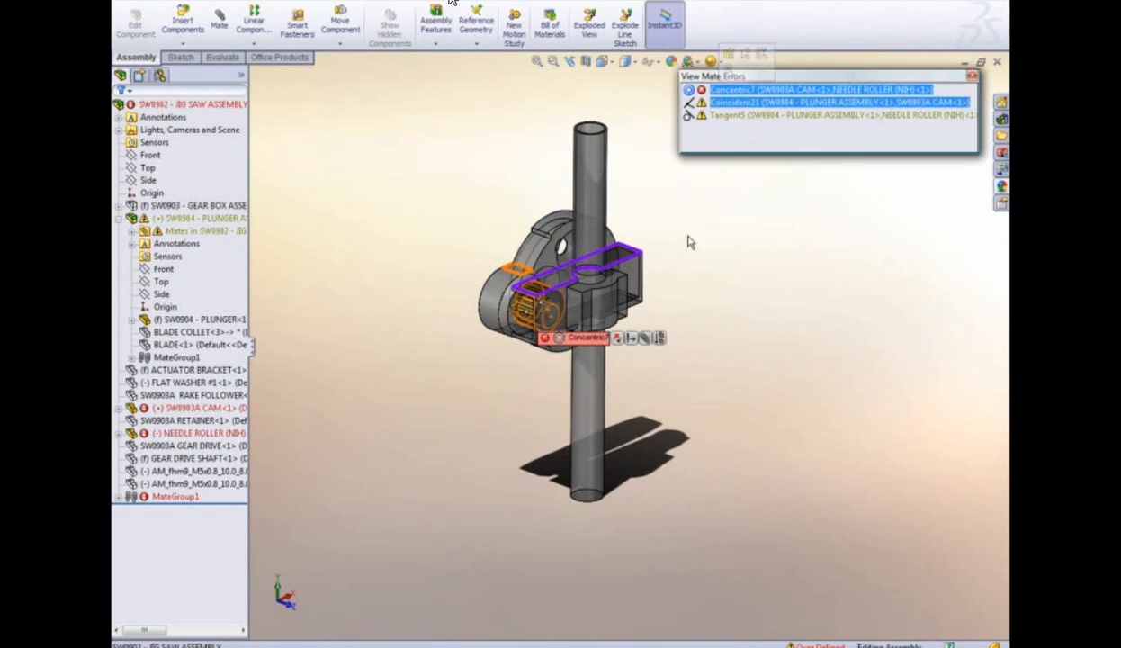
{"action": "left_click_drag", "start_coordinate": [591, 350], "coordinate": [504, 225]}
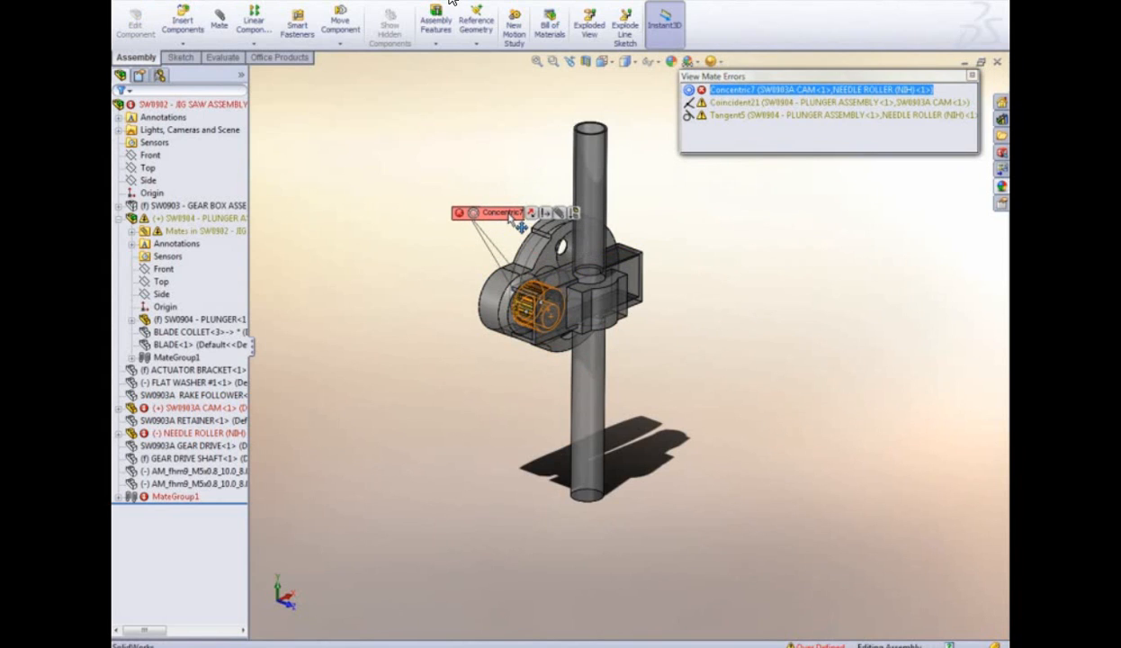
{"action": "left_click", "coordinate": [549, 214]}
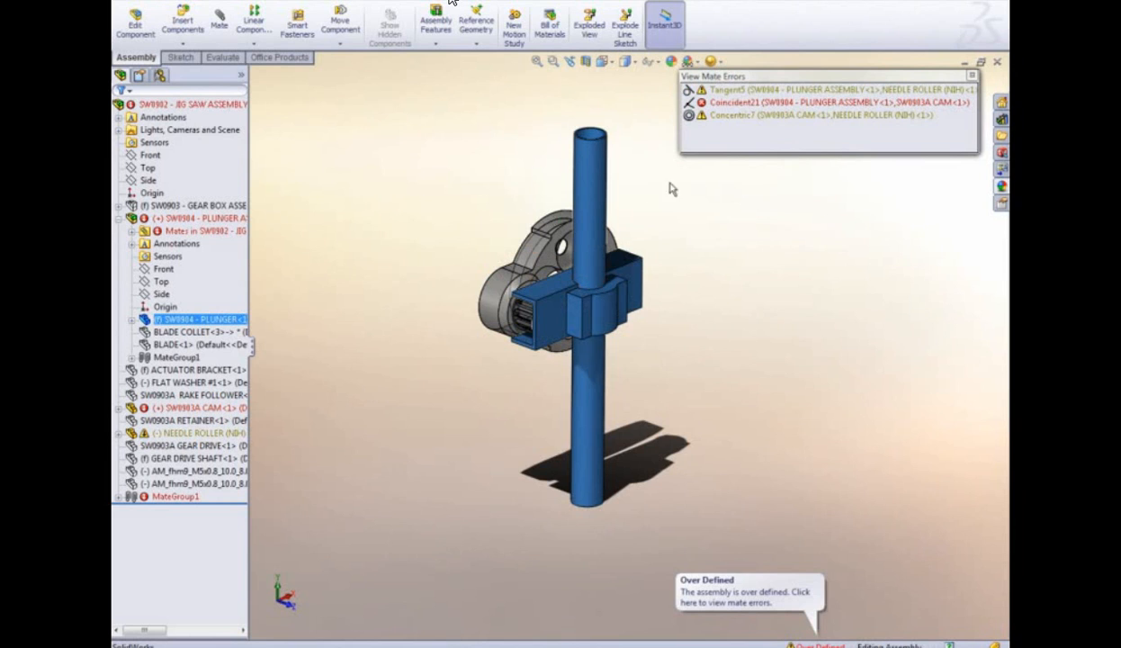
- Suppress the failing Coincident21 mate between the plunger assembly and the cam, working from its mate error entry
{"action": "left_click", "coordinate": [723, 116]}
{"action": "left_click", "coordinate": [723, 104]}
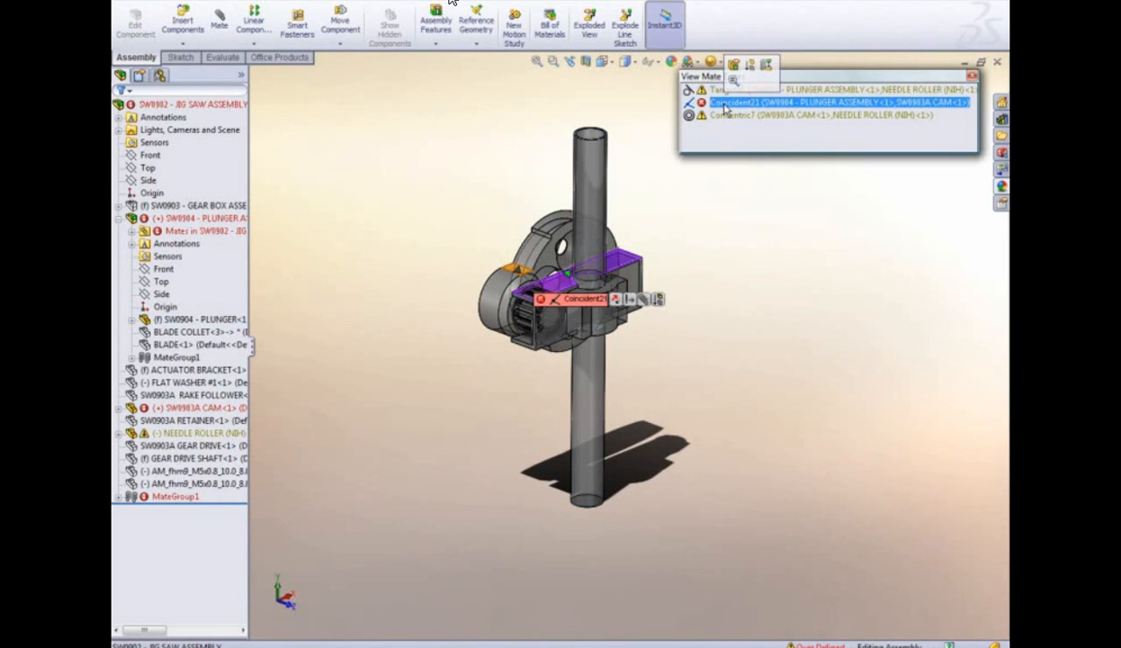
{"action": "left_click_drag", "start_coordinate": [585, 301], "coordinate": [468, 144]}
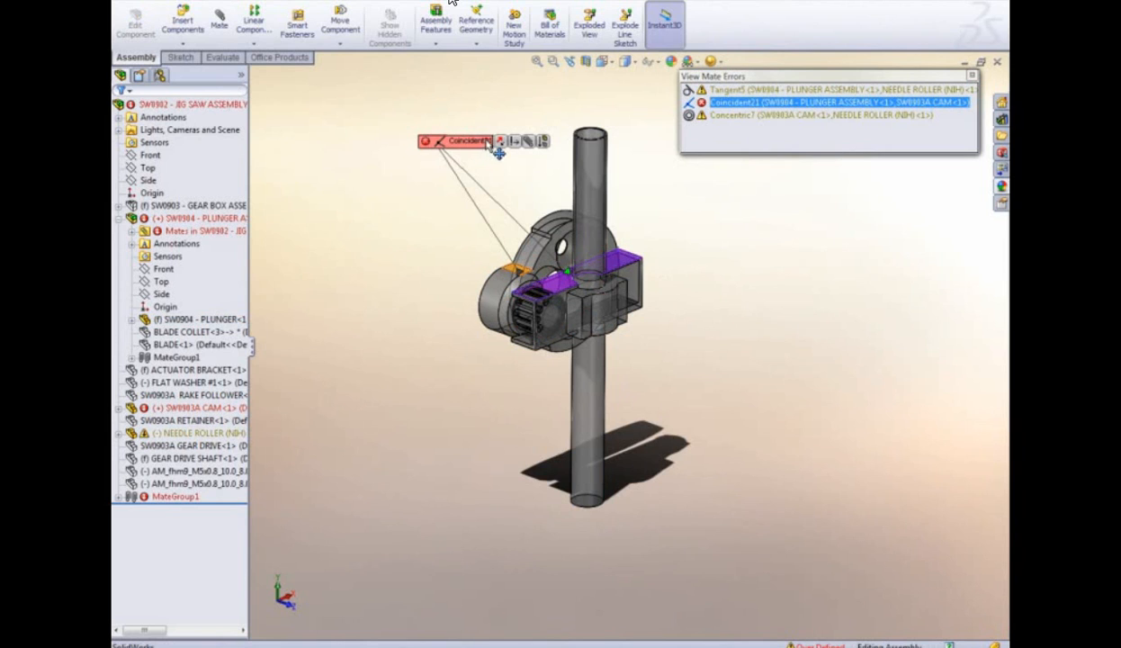
{"action": "left_click", "coordinate": [544, 144]}
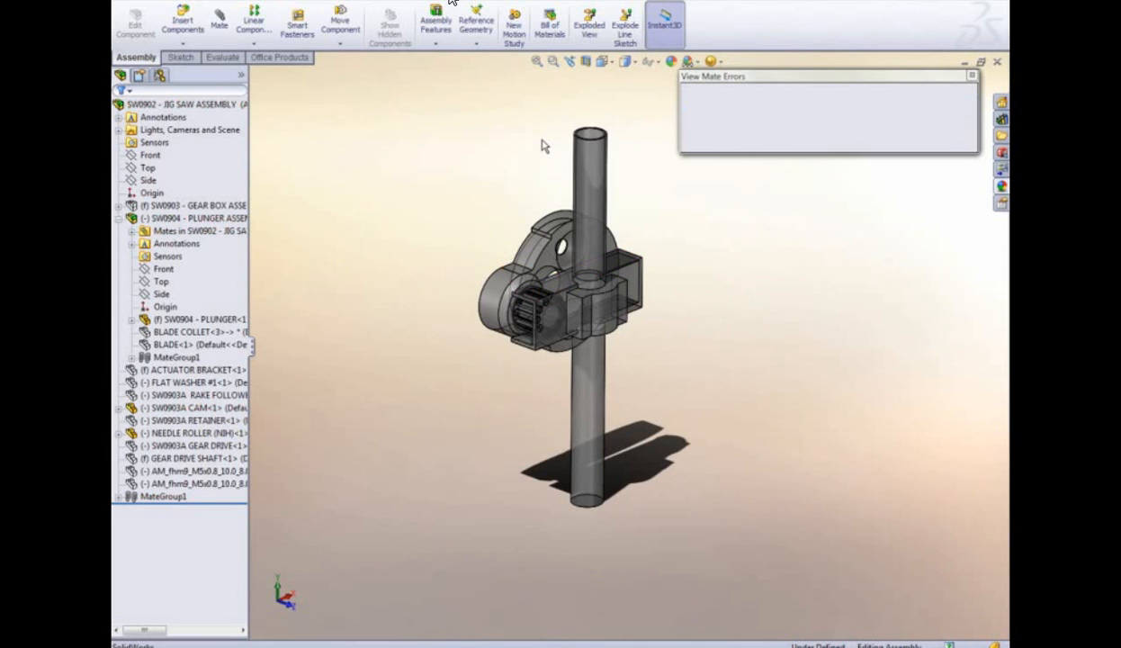
- Close the list of mate errors and turn the orange gear drive to check the motion of the cam and plunger
{"action": "left_click", "coordinate": [972, 76]}
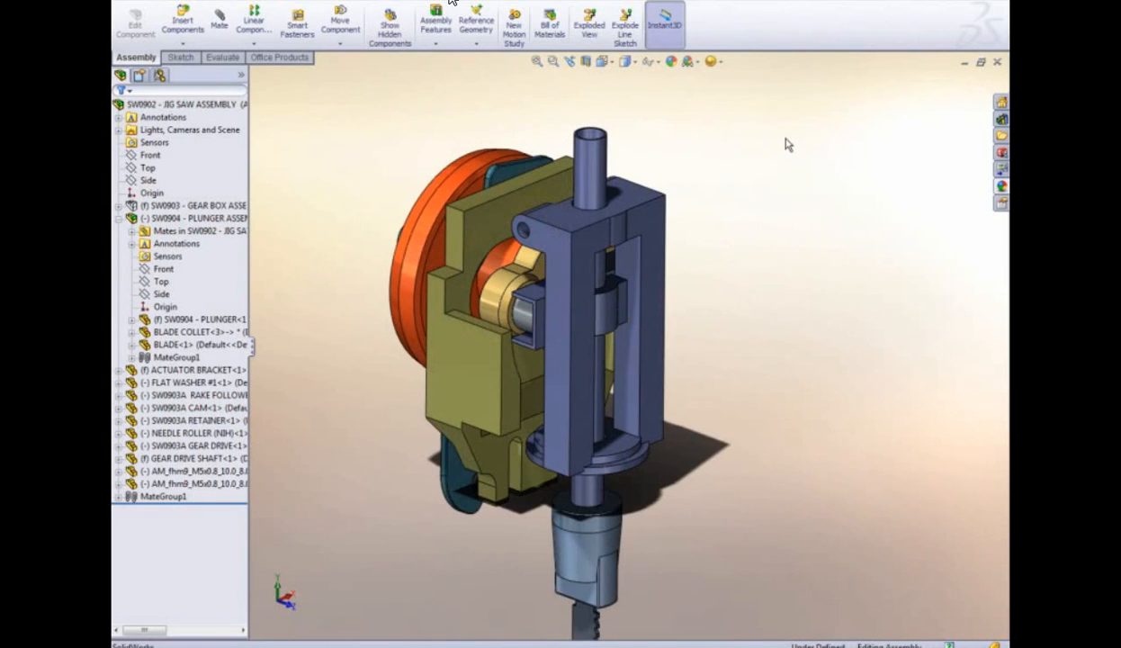
{"action": "left_click_drag", "start_coordinate": [453, 188], "coordinate": [400, 143]}
{"action": "key", "text": "Escape"}
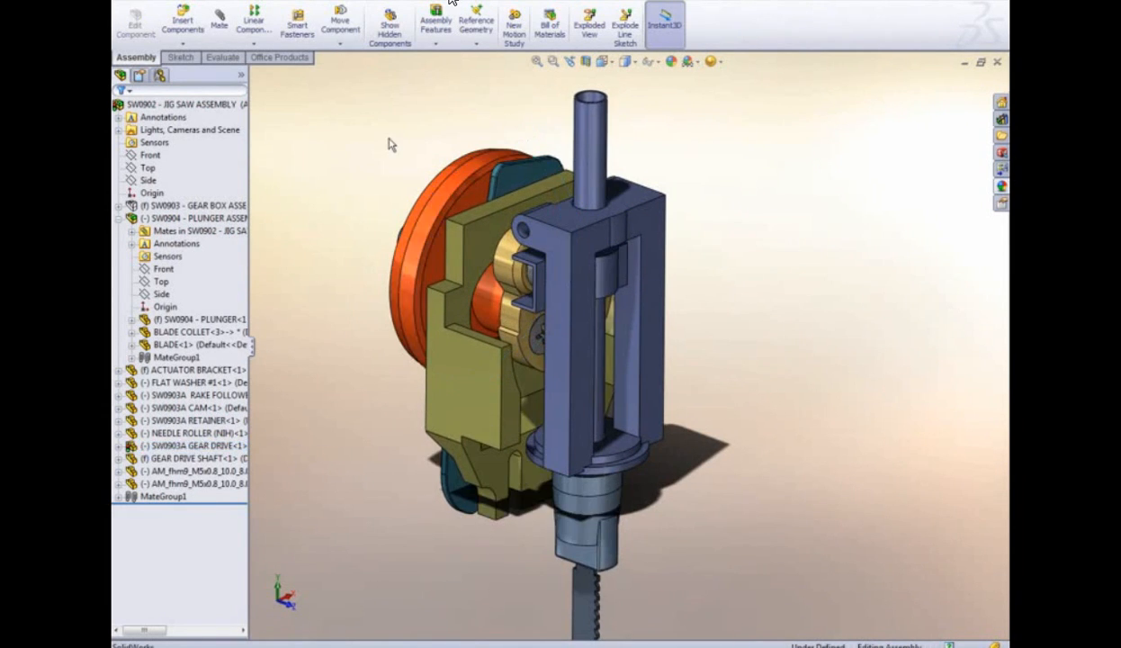